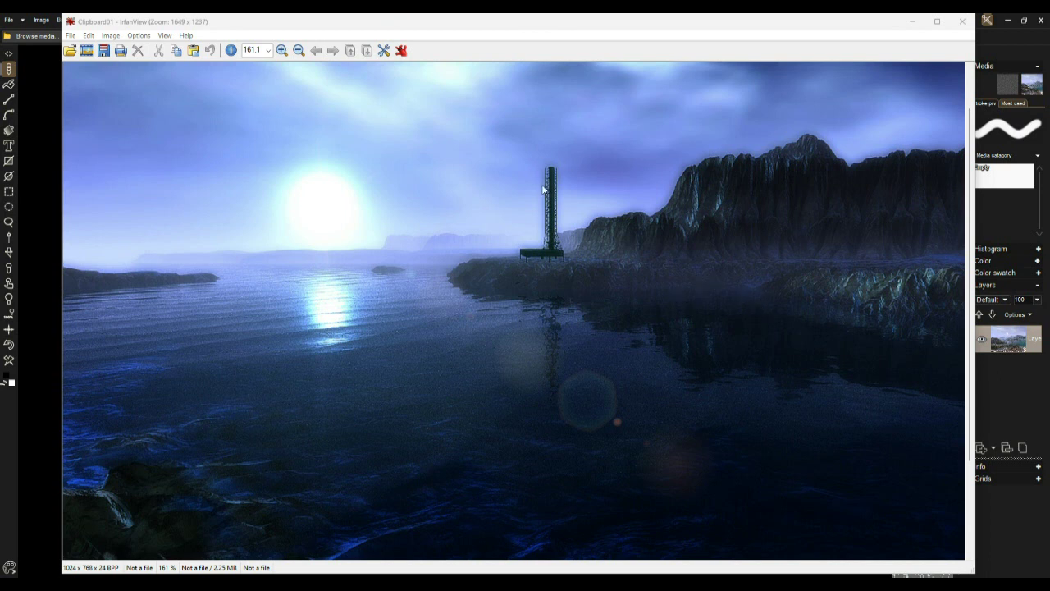
In IrfanView, examine the tower and zoom into its water reflection, then minimize the viewer.
drag(491, 149, 596, 287)
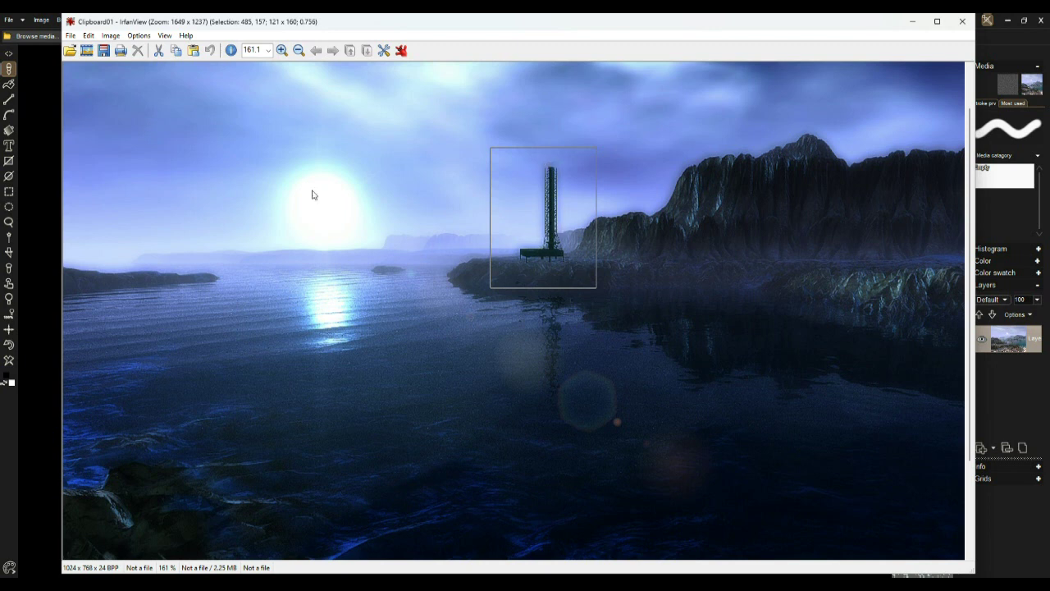
click(616, 236)
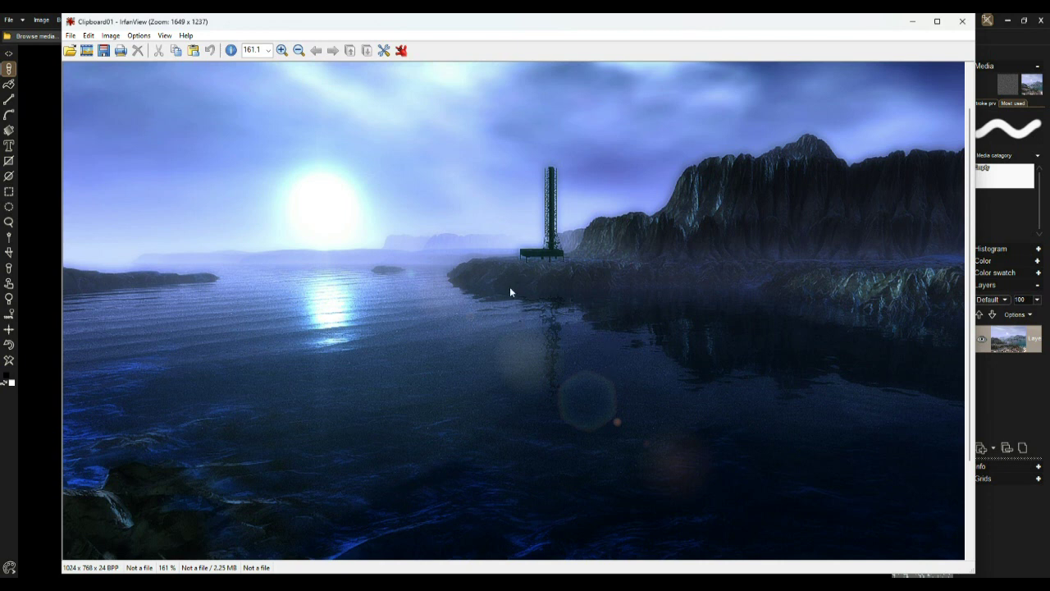
drag(510, 287, 598, 429)
click(561, 349)
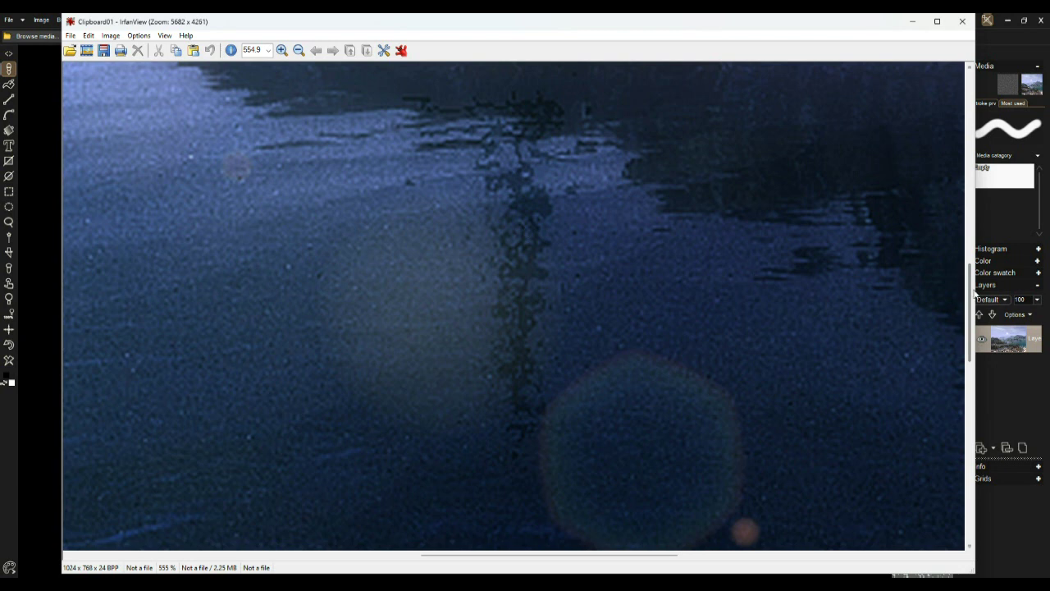
drag(970, 312, 927, 239)
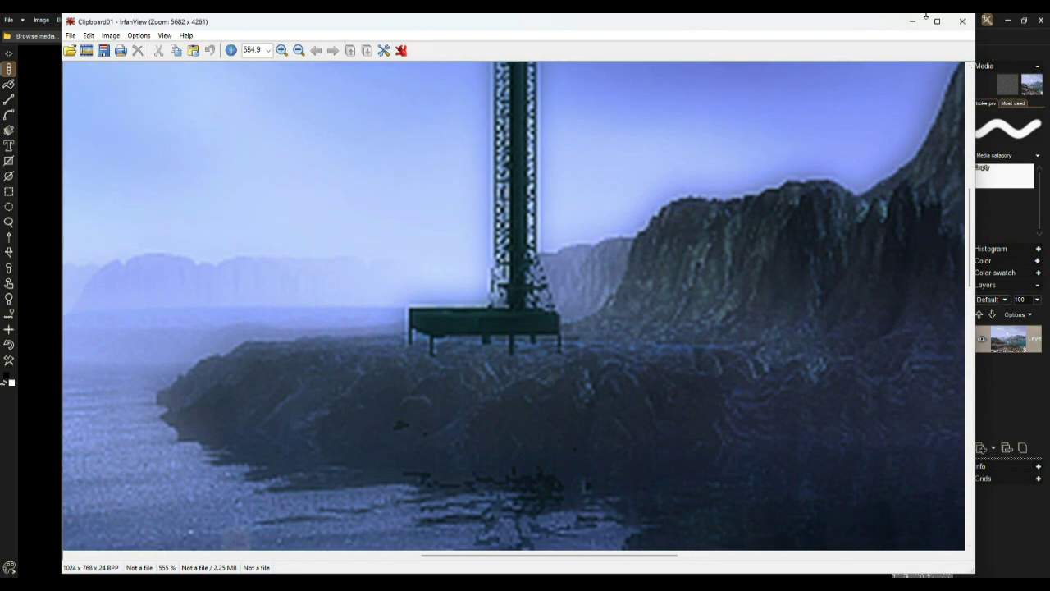
click(912, 21)
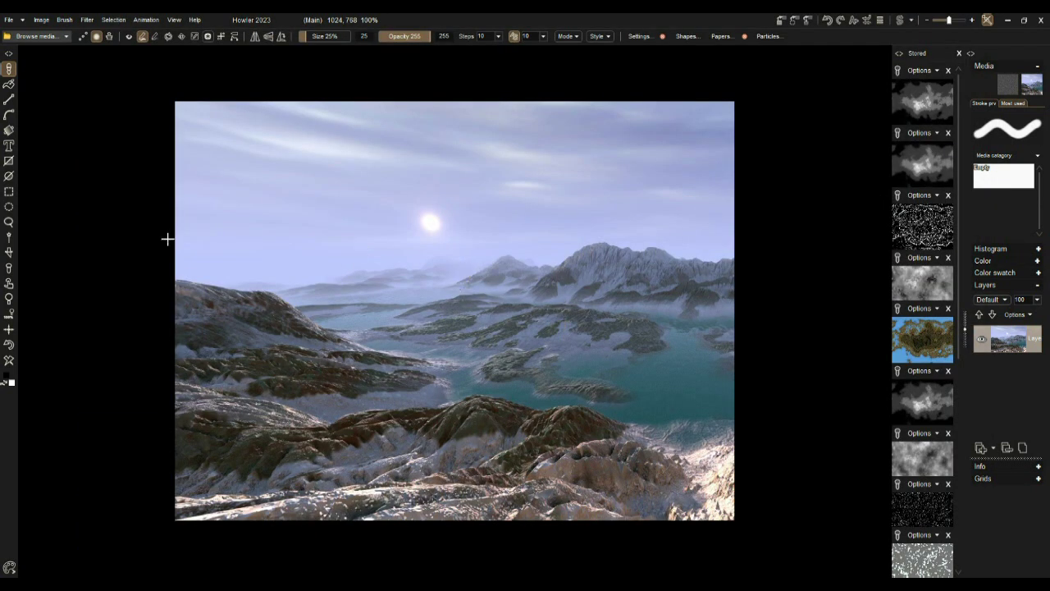
After browsing the View menu, launch Filter > Render > Render geometry to open the 3D render dialog.
click(174, 20)
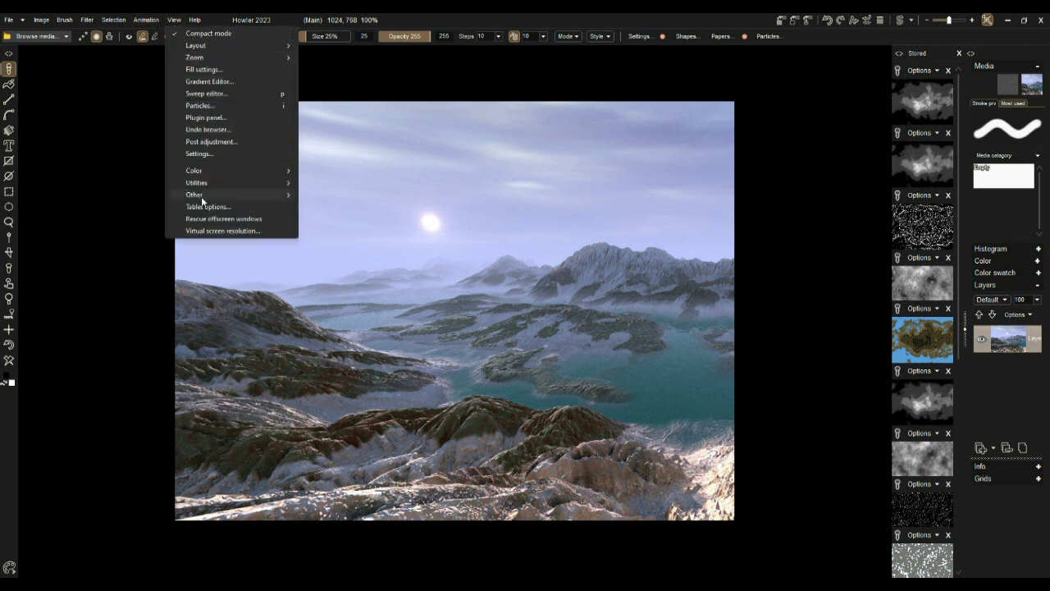
mouse_move(198, 186)
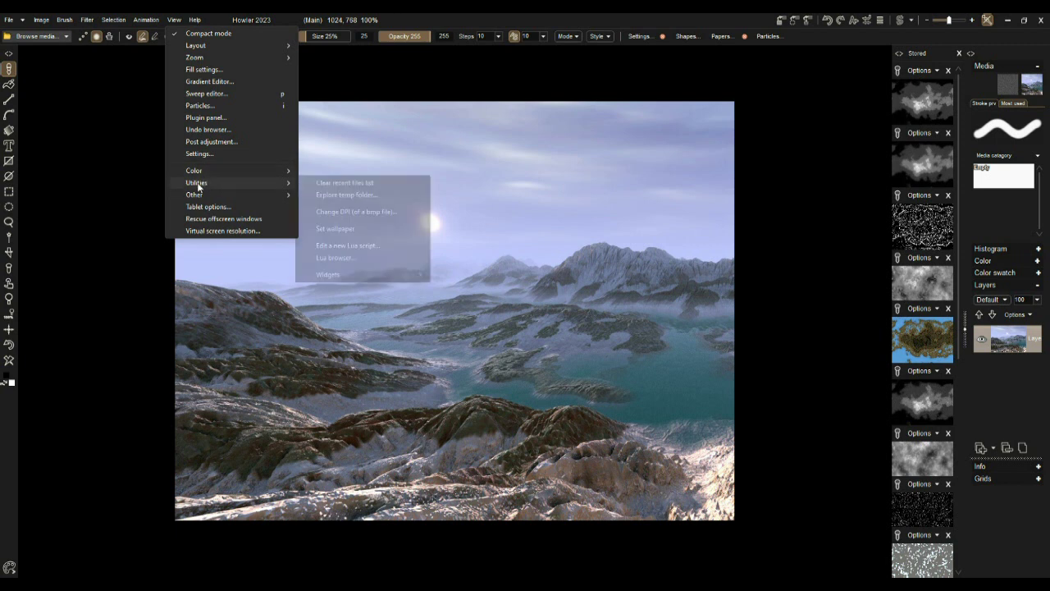
mouse_move(340, 277)
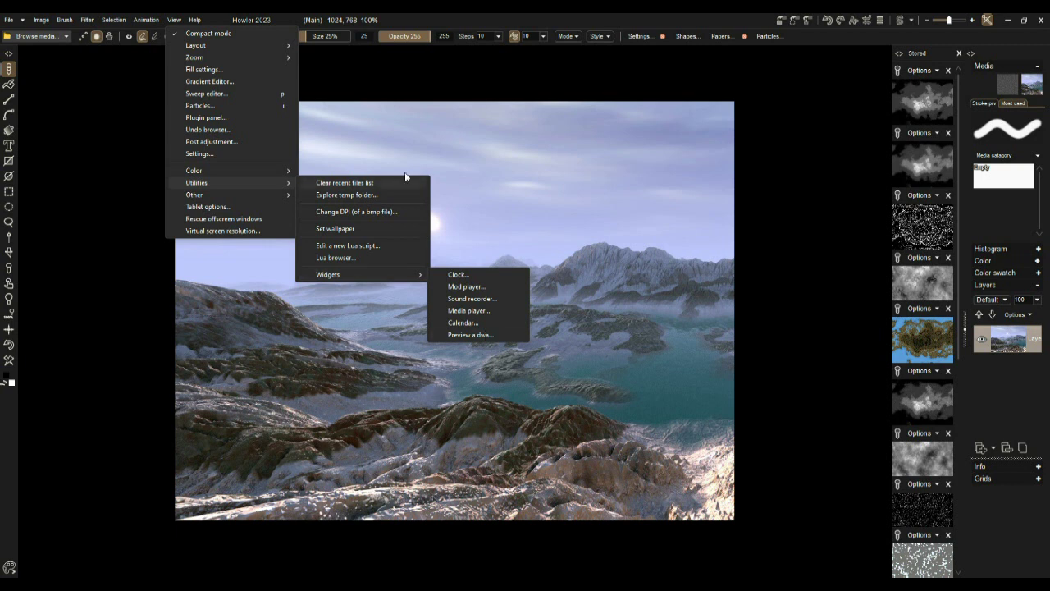
click(397, 22)
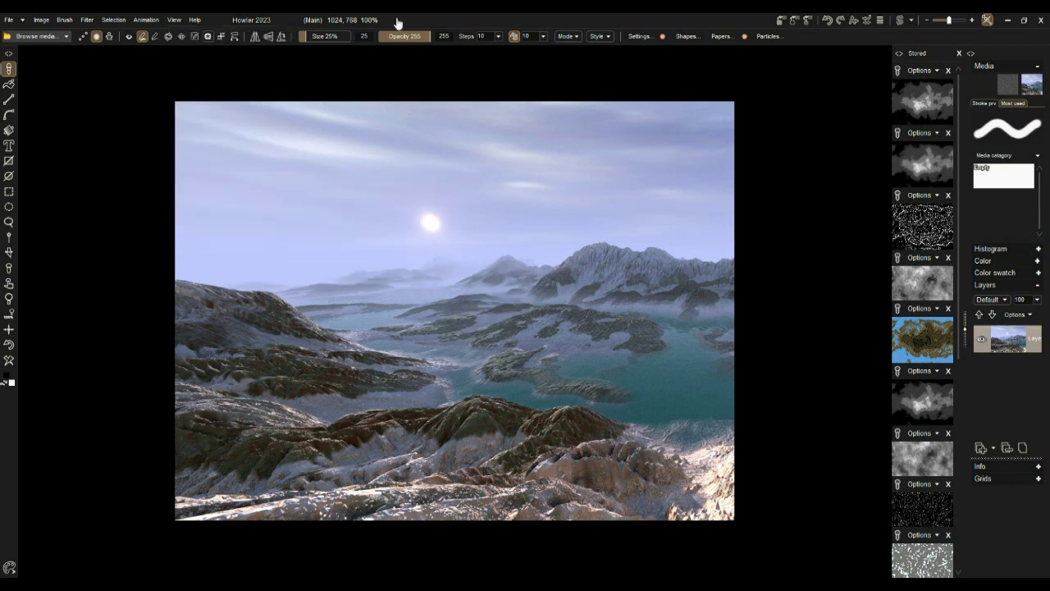
click(87, 21)
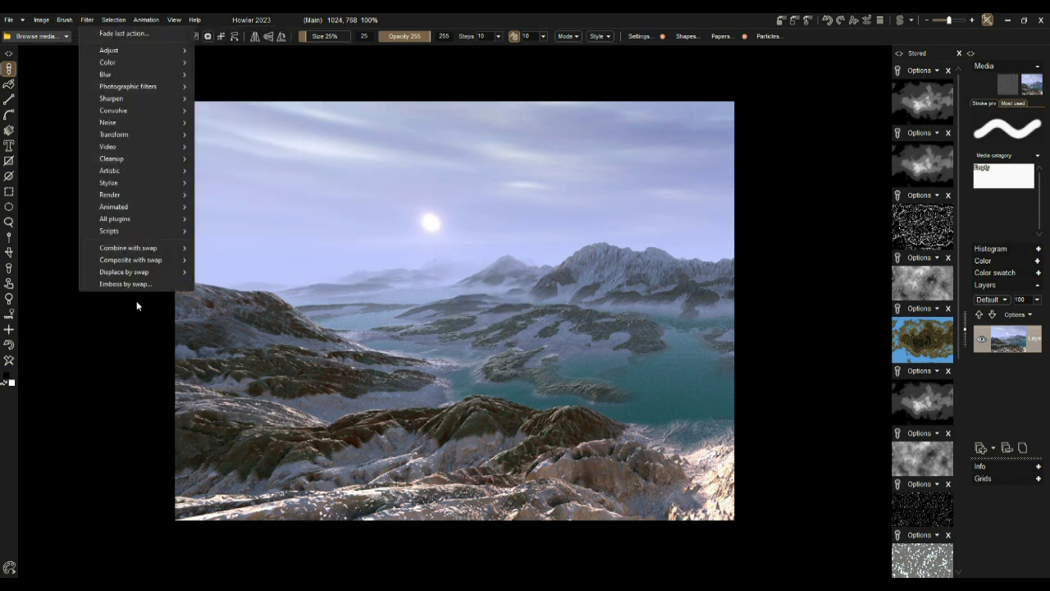
mouse_move(117, 195)
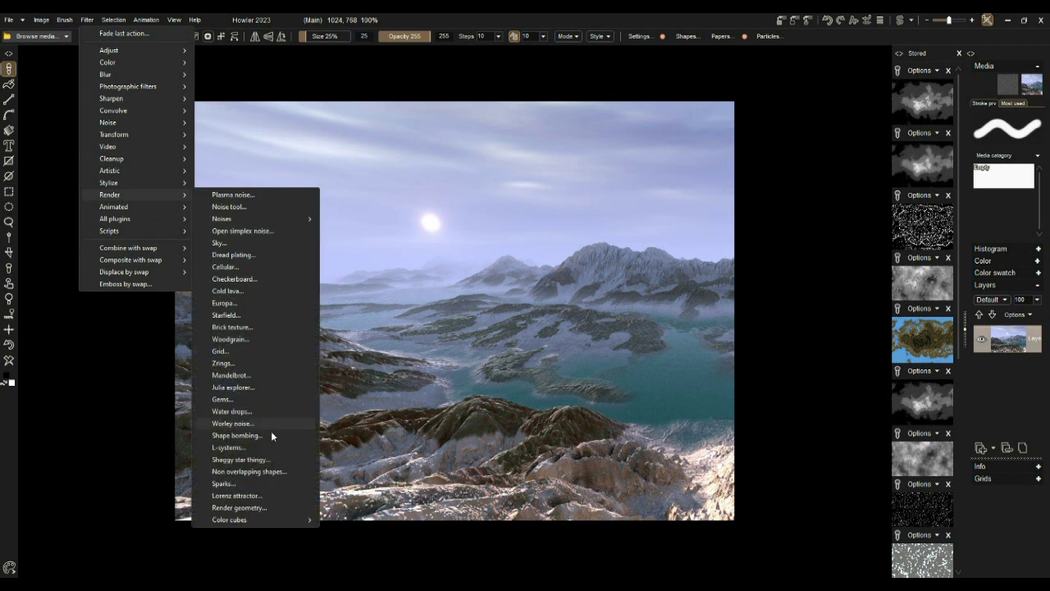
click(229, 508)
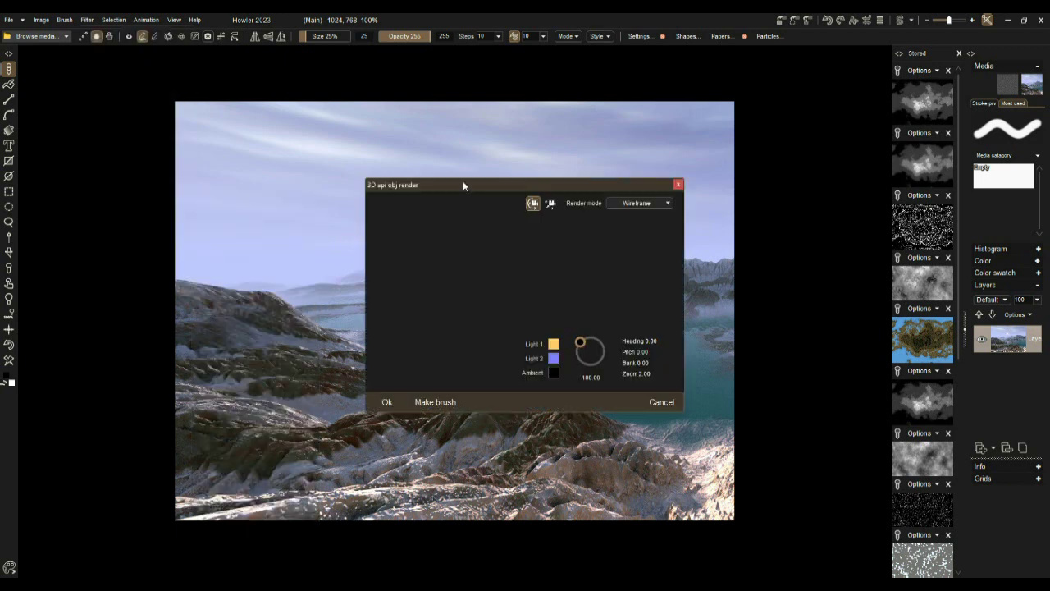
Load OakTree.obj from the Geometry > Foliage folder as a wireframe model.
click(533, 203)
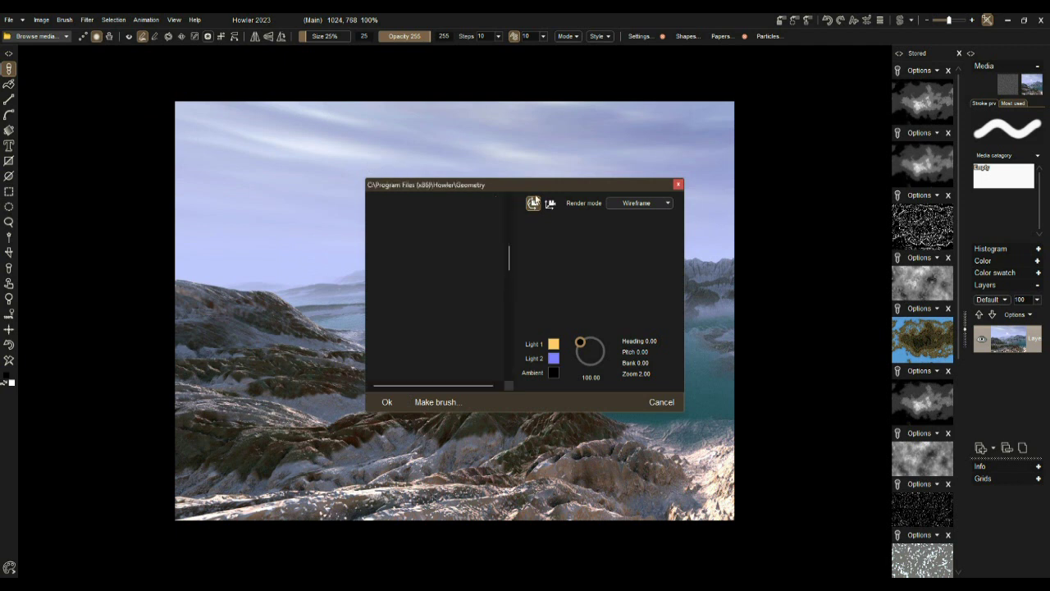
drag(534, 184, 225, 72)
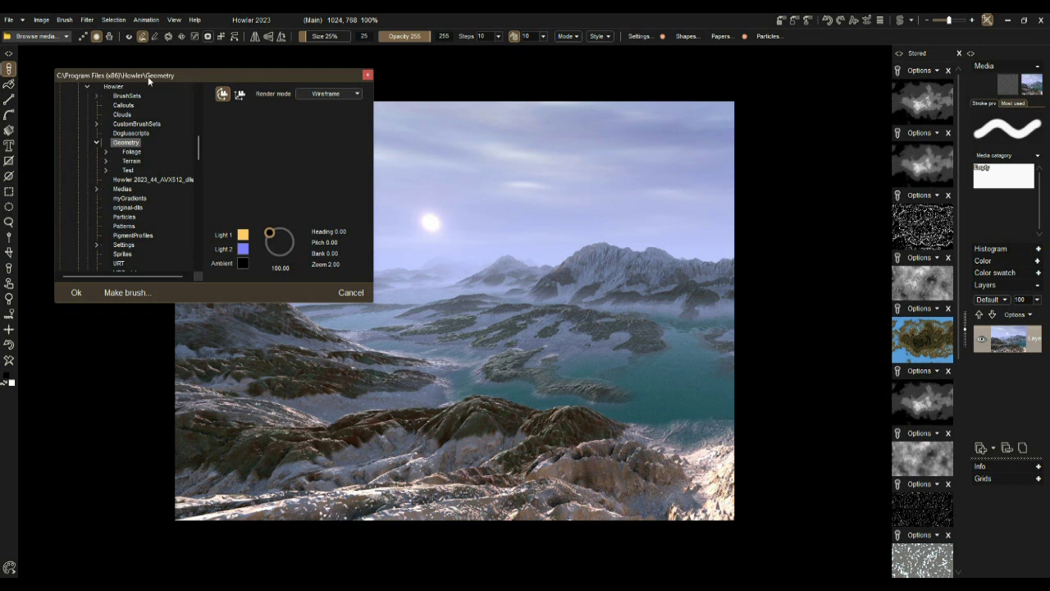
click(130, 152)
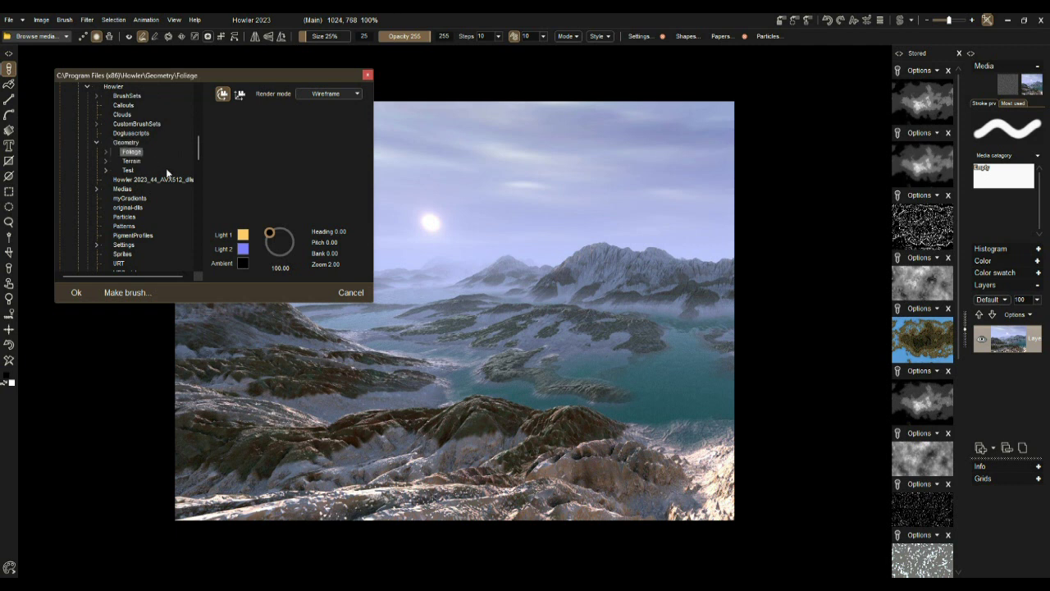
click(132, 162)
click(133, 154)
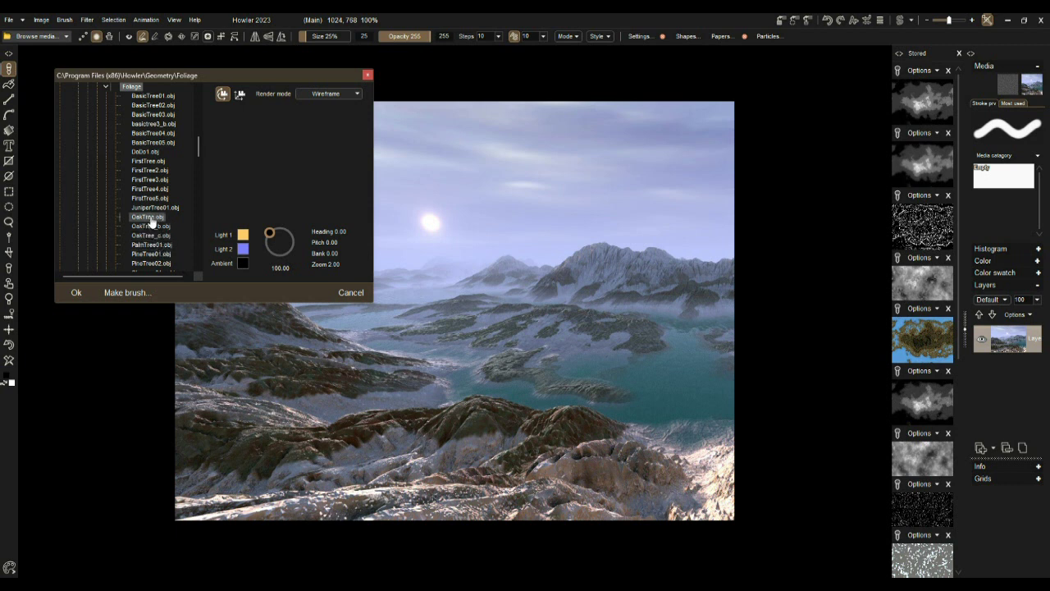
click(151, 218)
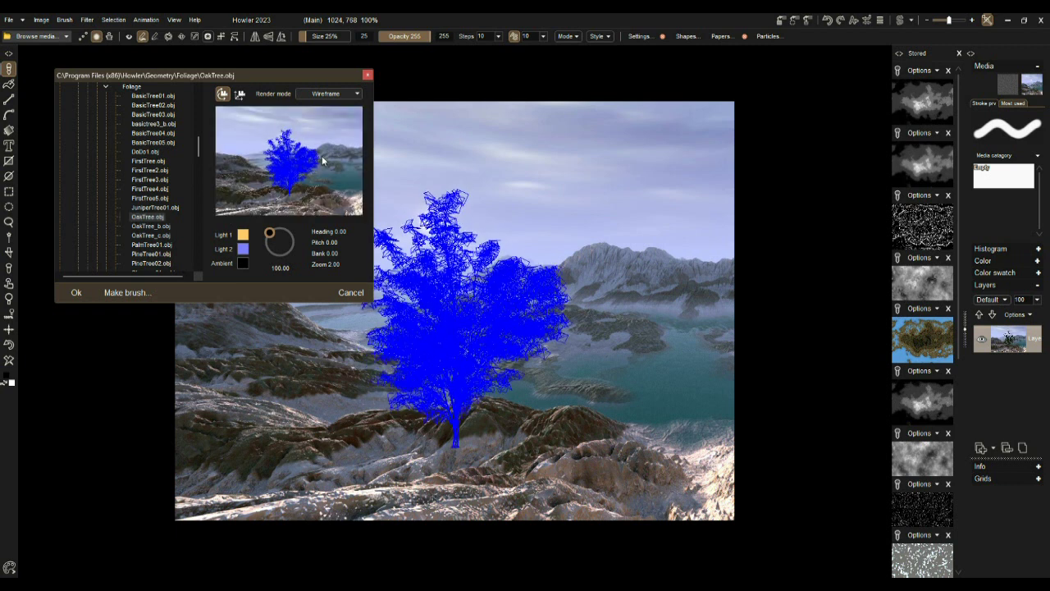
Rotate the oak to Heading 7.00, Pitch -10.50 and make it a brush.
drag(323, 160, 287, 182)
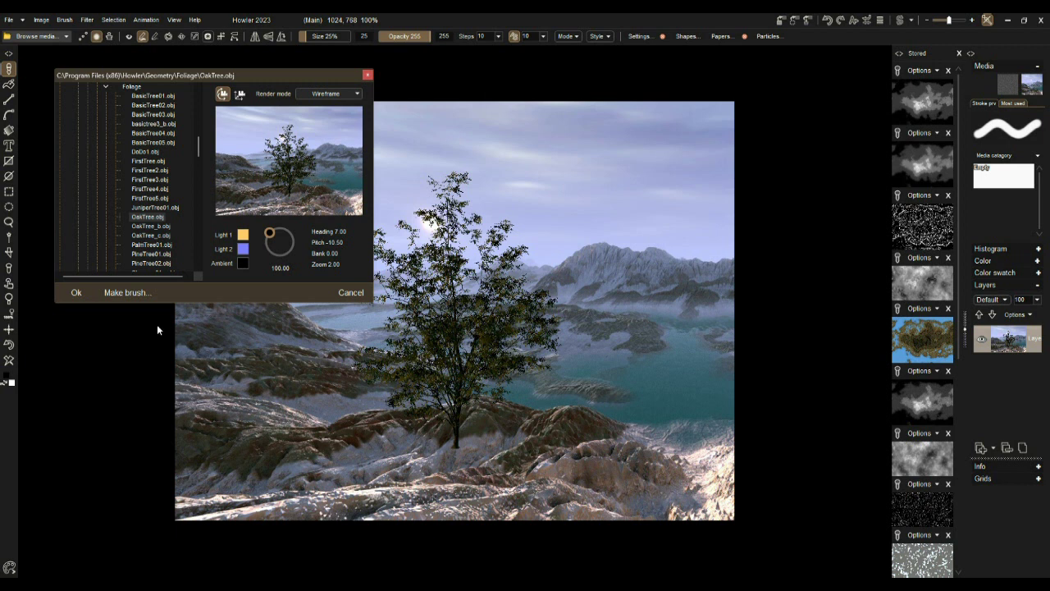
click(127, 293)
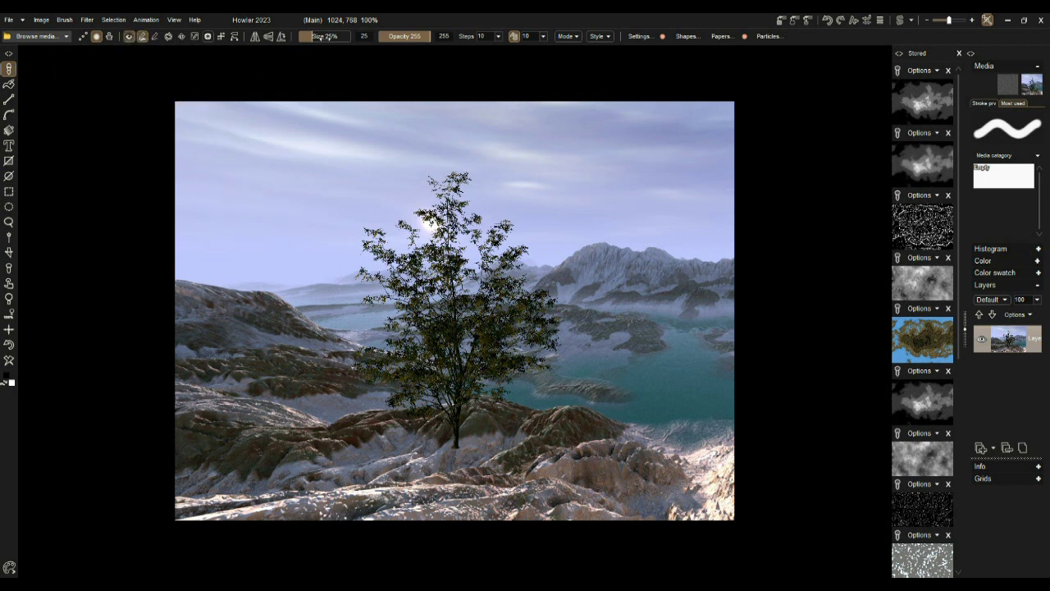
Set the oak brush Size to 100%, test a stamp and a stroke, then undo them.
drag(320, 37, 377, 41)
click(297, 159)
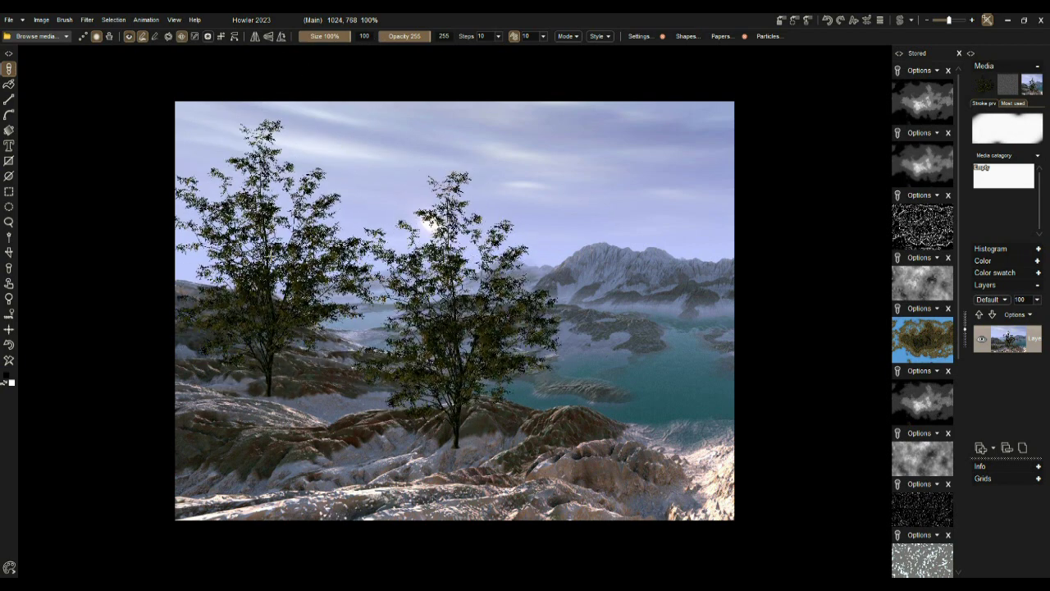
drag(271, 275, 576, 372)
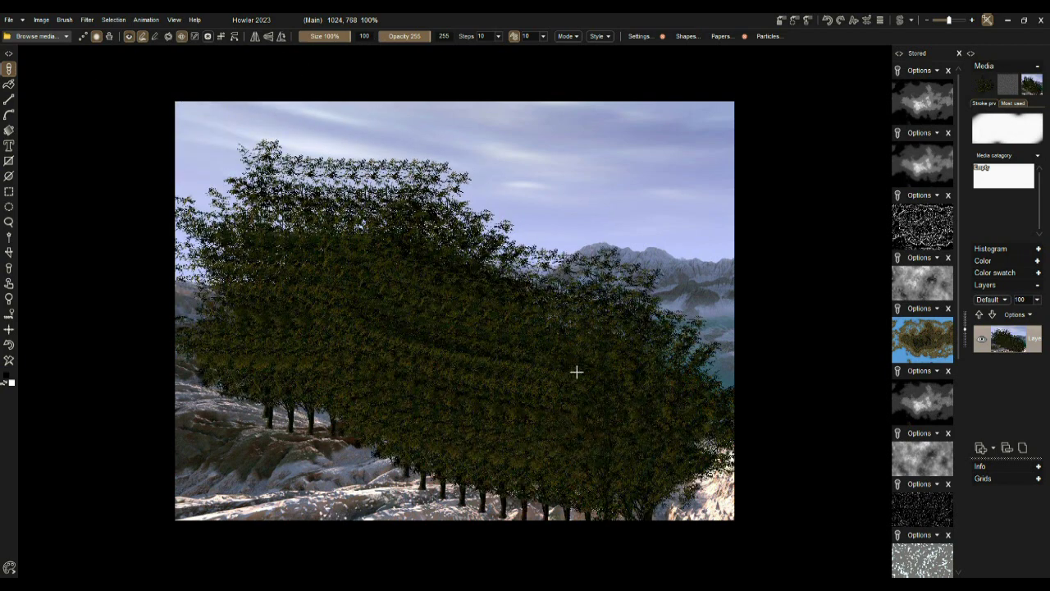
click(7, 351)
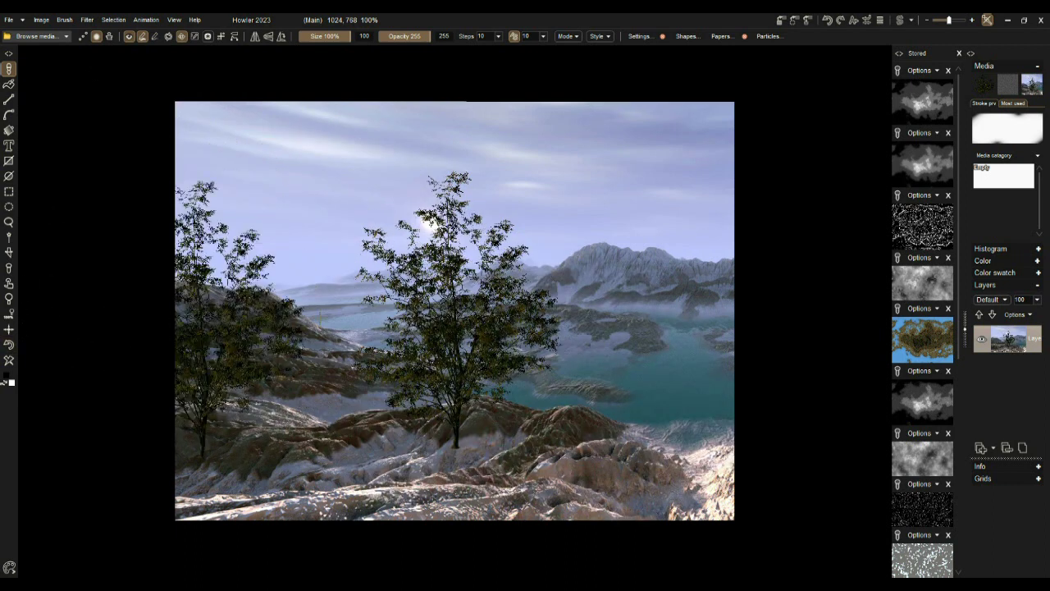
drag(956, 335, 962, 549)
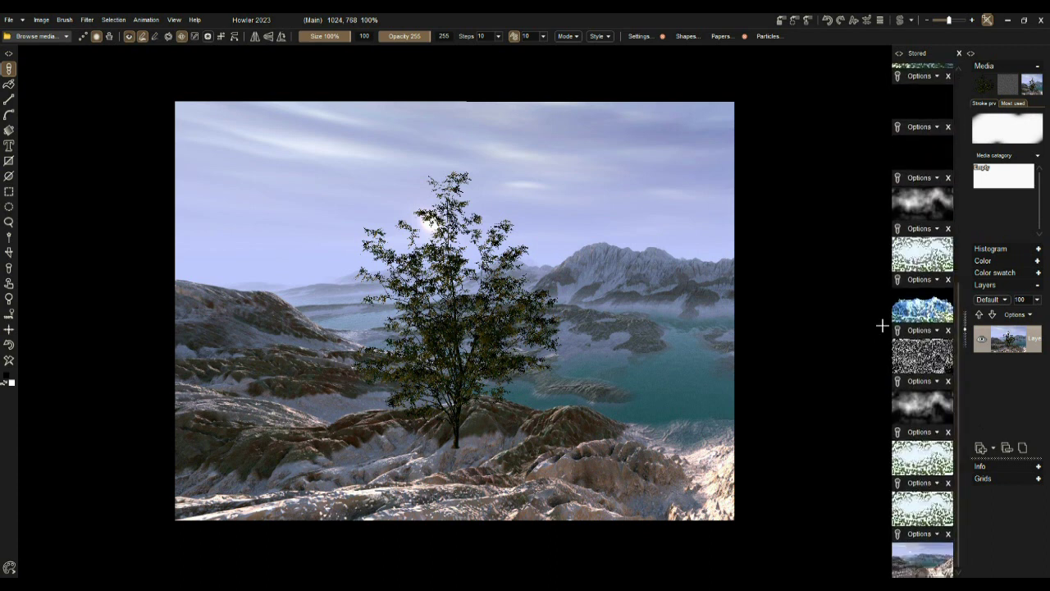
Load the blue snowy mountain image and stamp trial oaks across it.
click(919, 312)
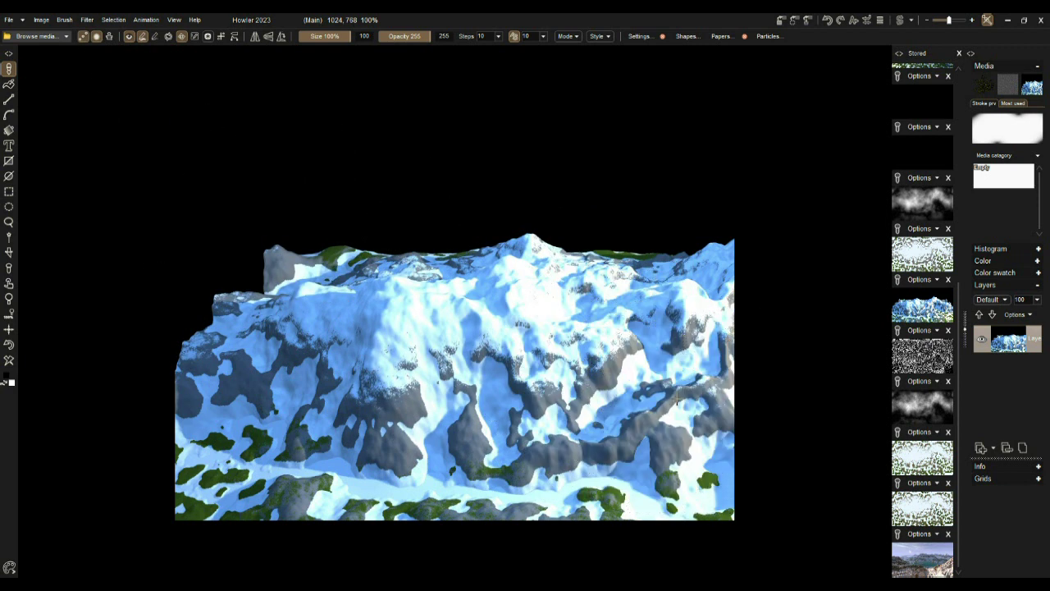
click(661, 398)
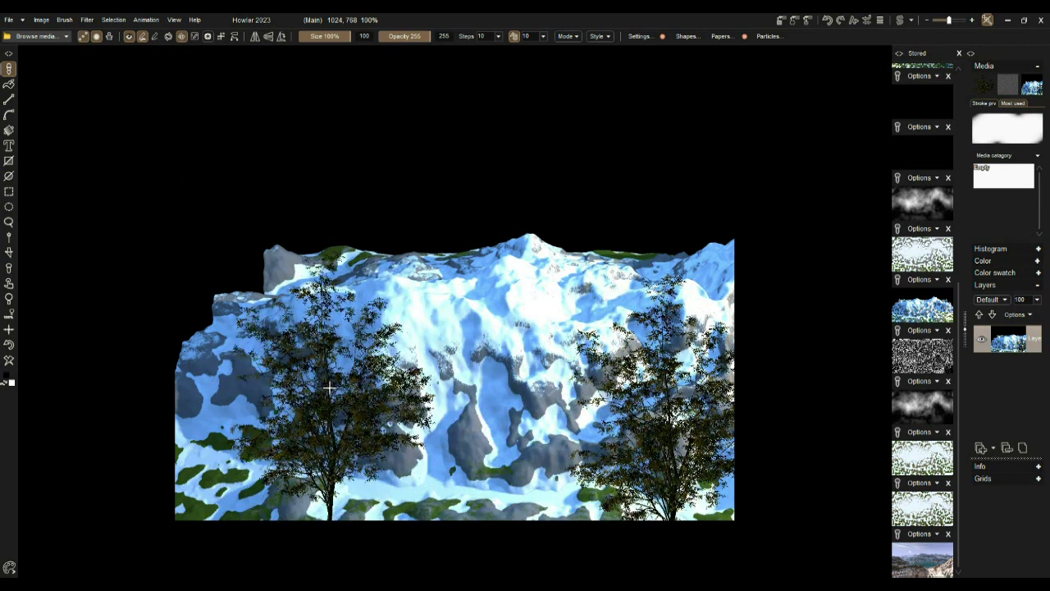
click(314, 390)
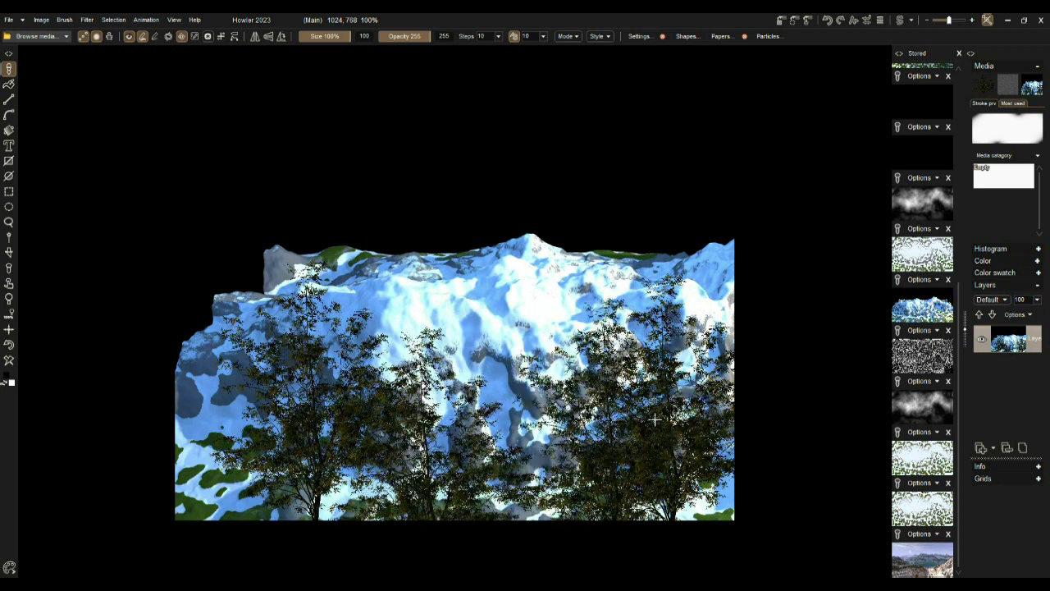
drag(654, 420, 230, 32)
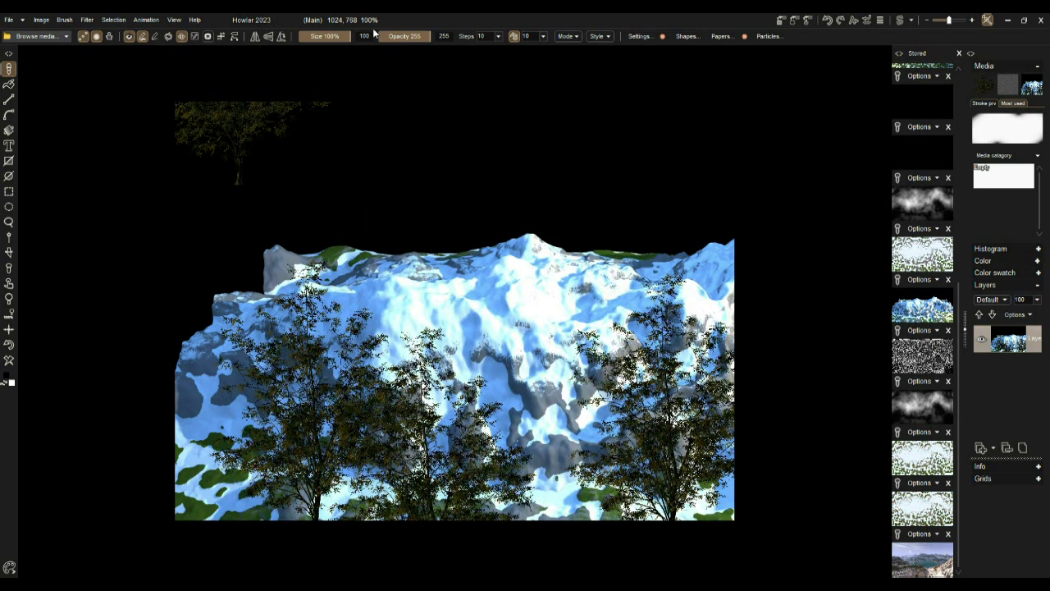
Resample the tree brush by x2, stamp it, and switch to the mountain lake landscape.
click(64, 20)
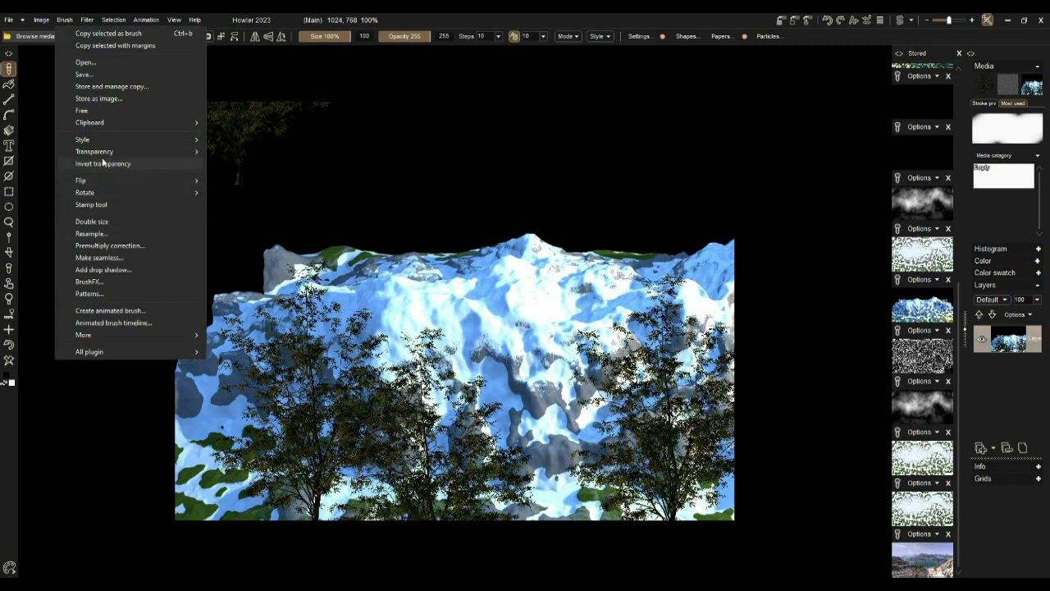
click(105, 235)
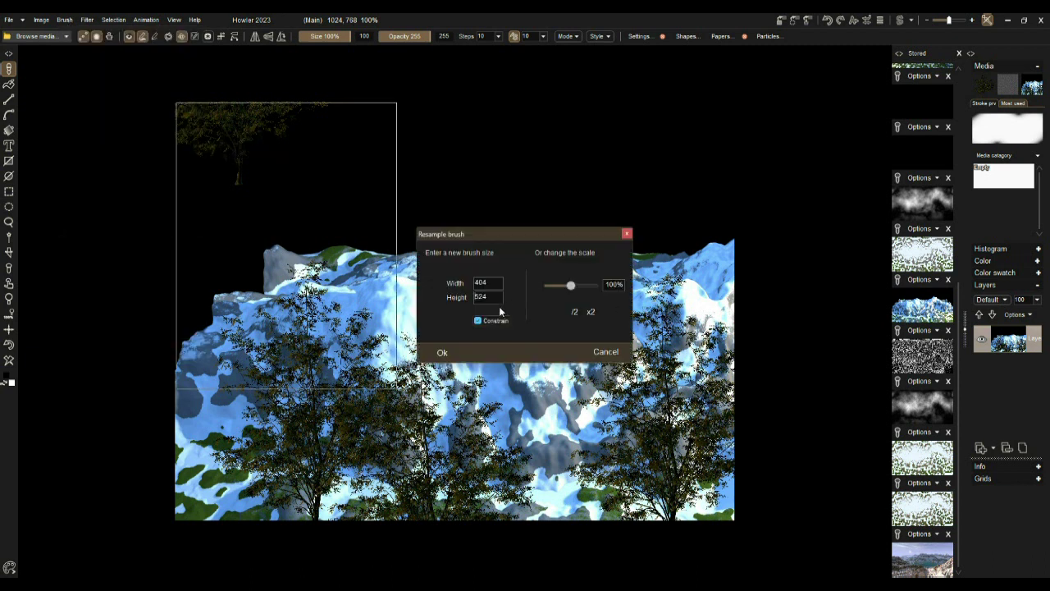
click(592, 313)
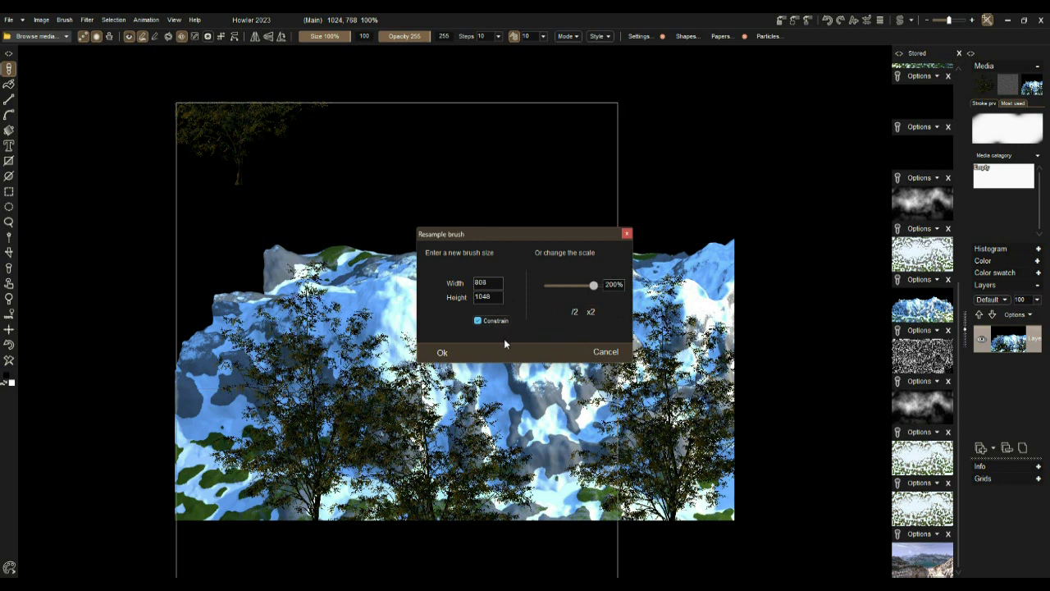
click(443, 354)
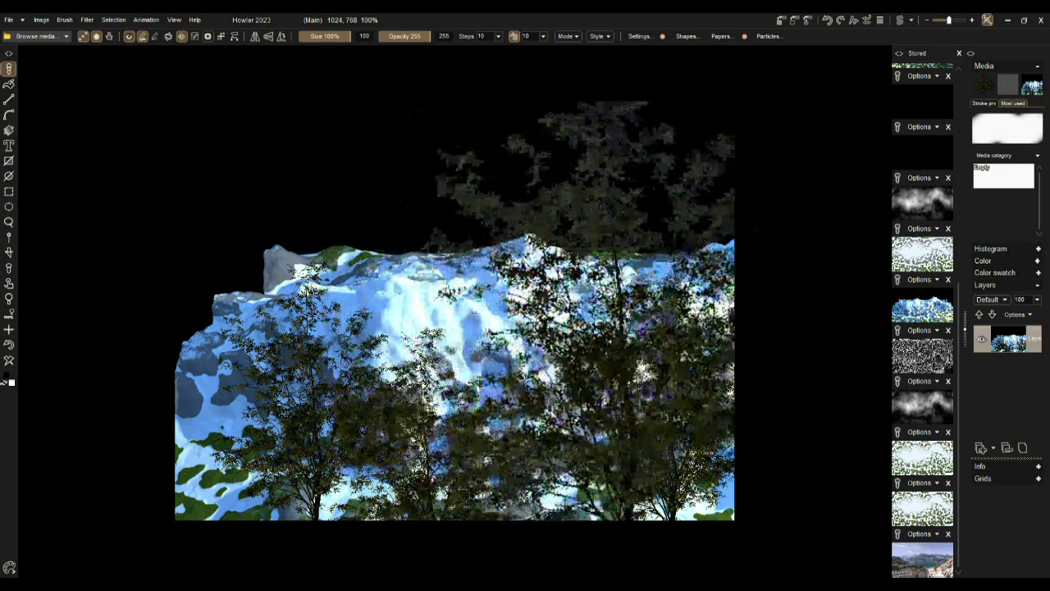
click(557, 240)
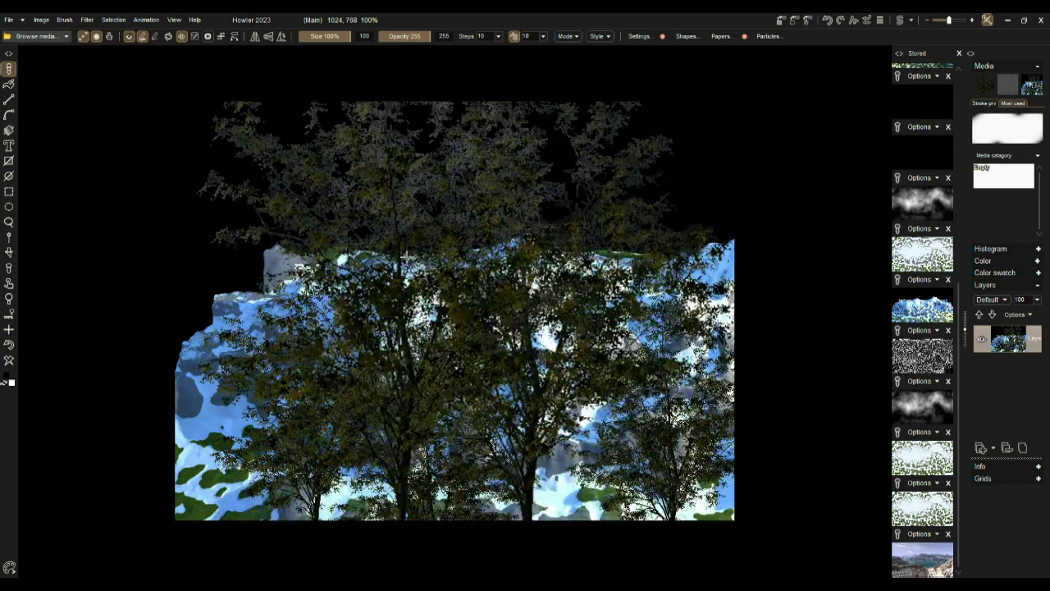
click(935, 563)
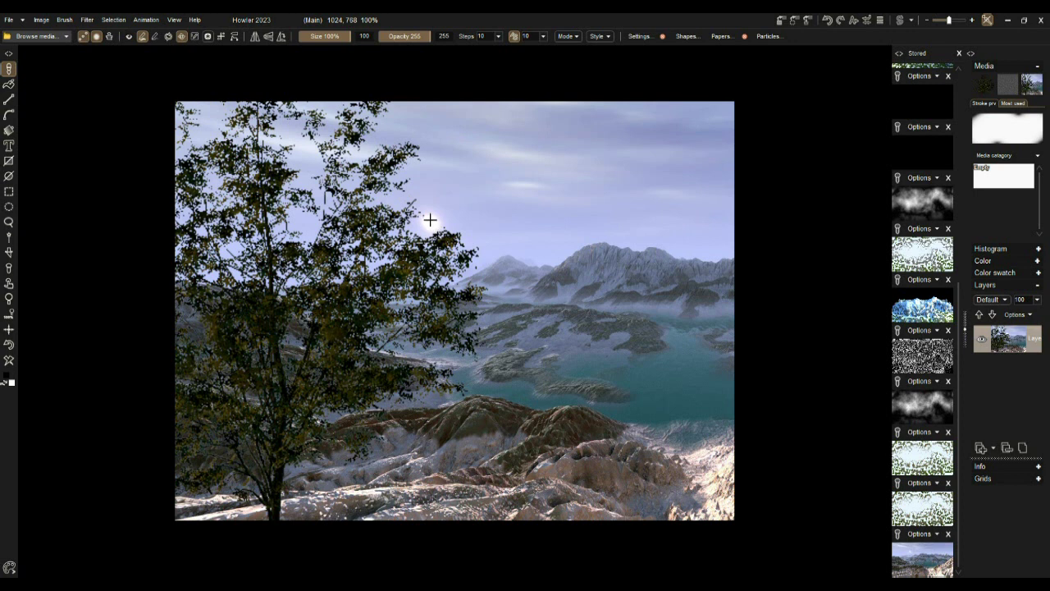
Add an orange-preset lens flare at the sun beside the oak's upper branches.
click(8, 129)
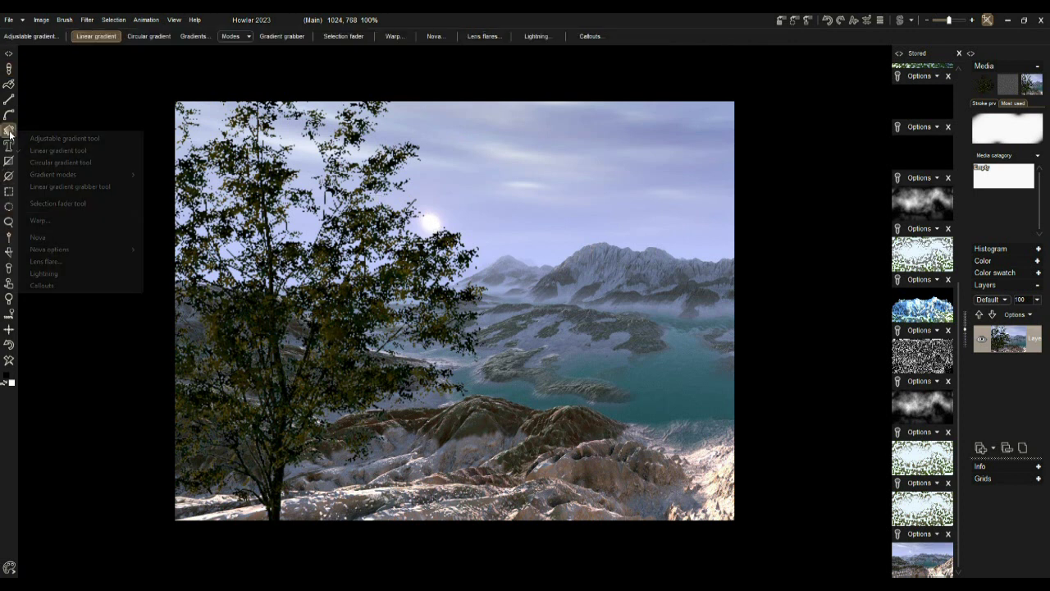
click(47, 261)
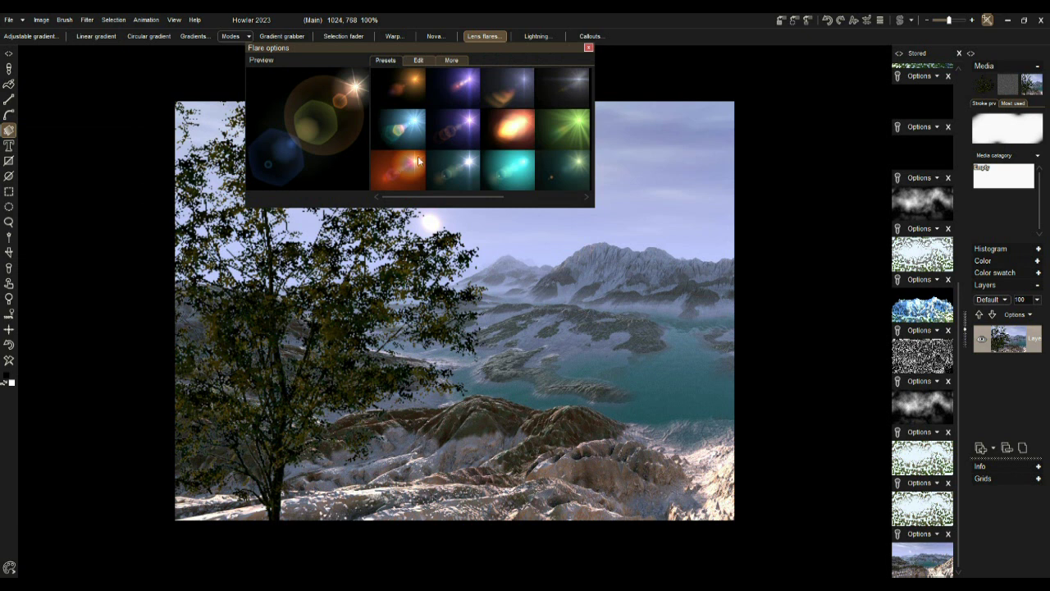
click(418, 161)
drag(450, 46, 846, 120)
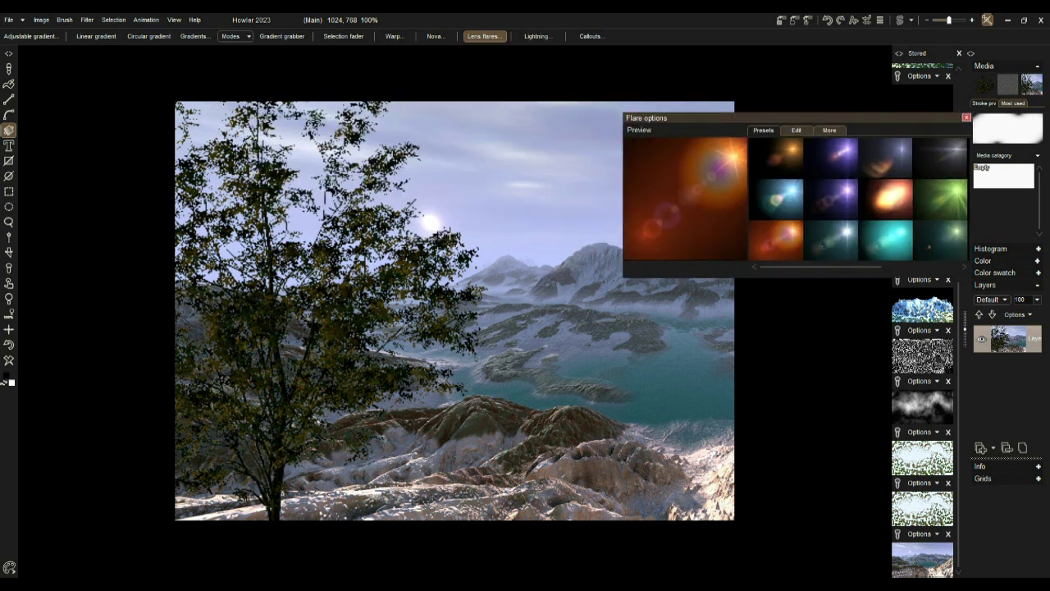
click(429, 221)
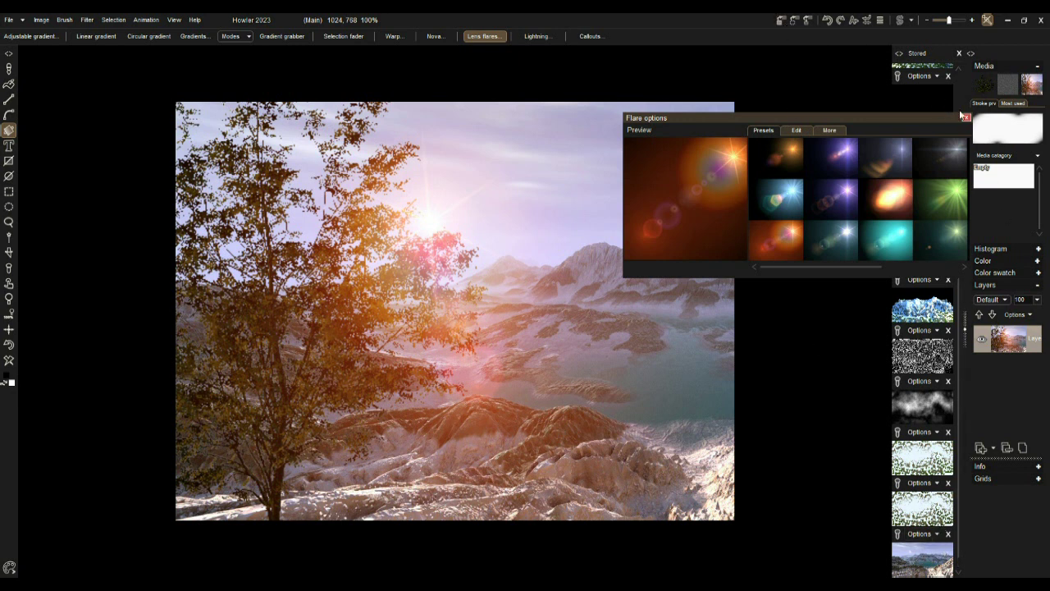
click(965, 118)
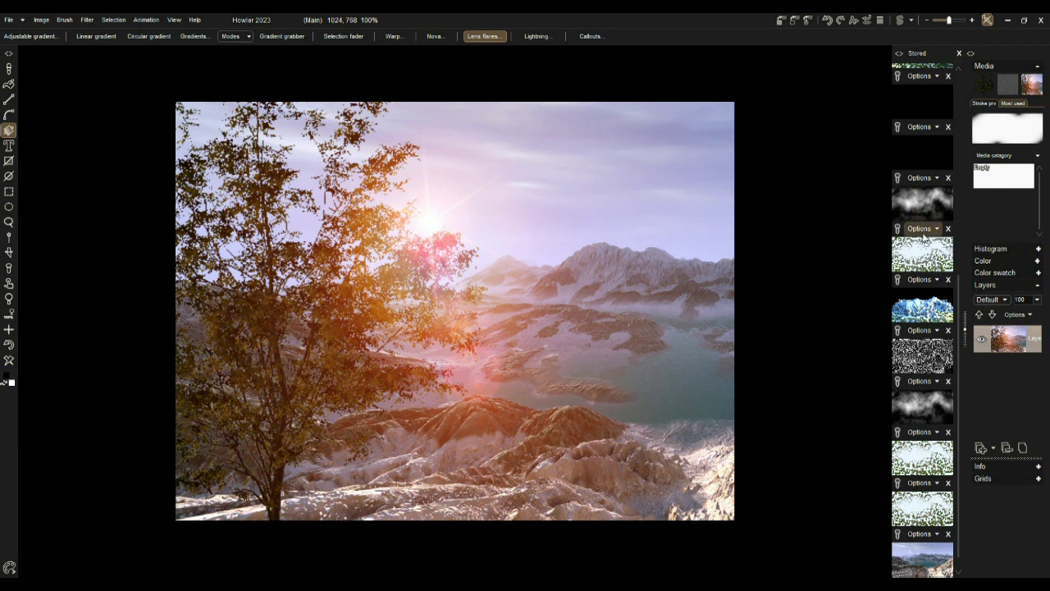
Load the grey clouds image from the Stored panel onto the canvas.
click(926, 201)
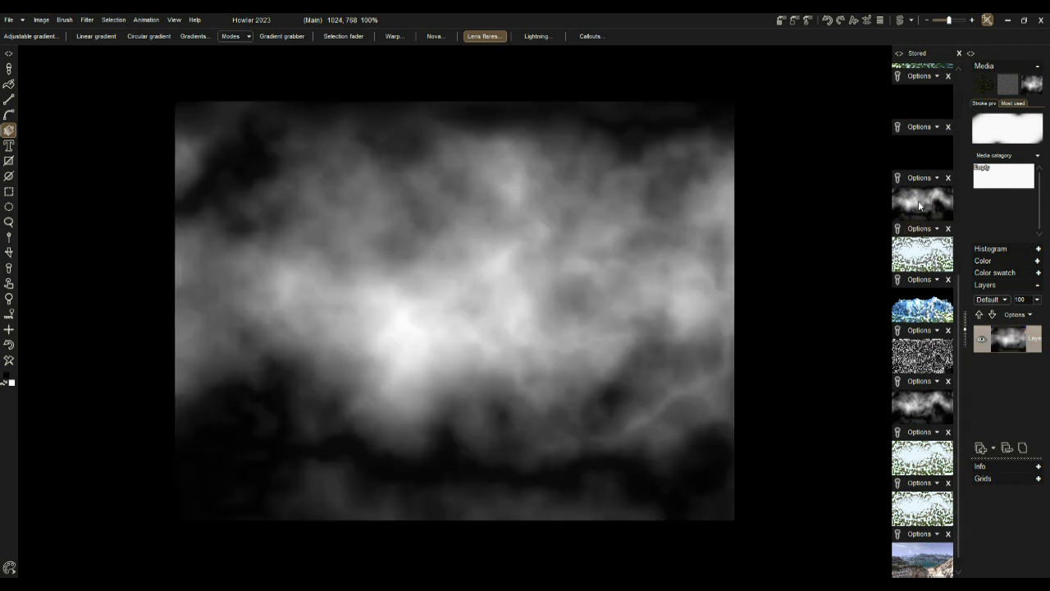
click(925, 361)
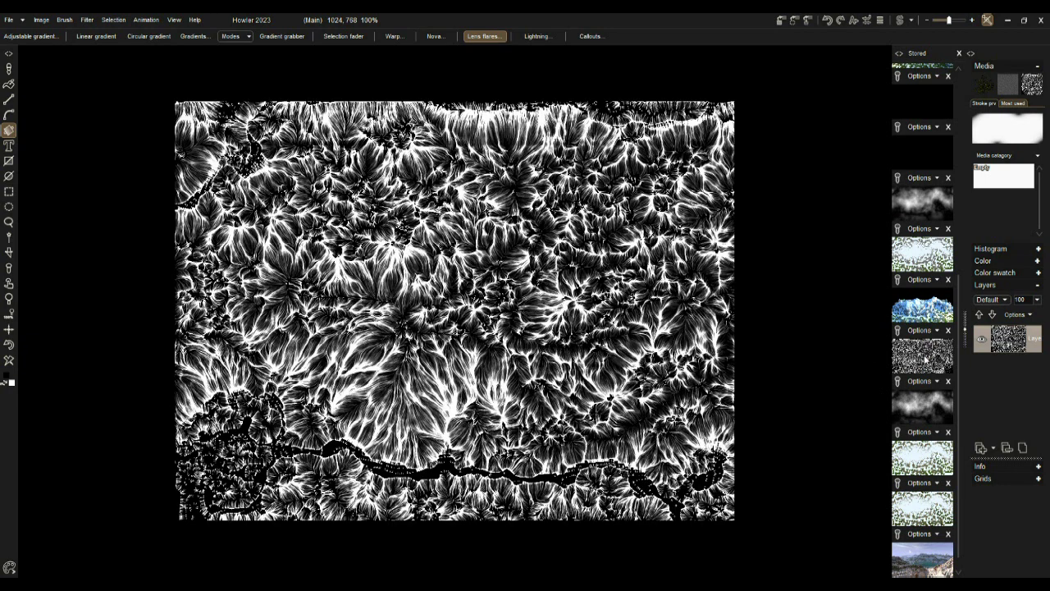
click(922, 199)
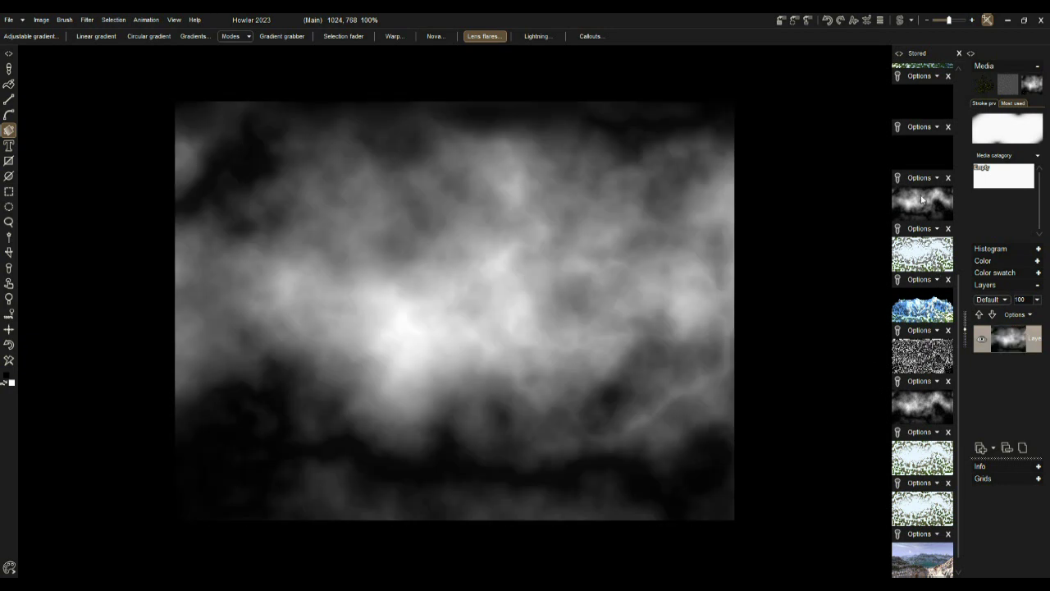
Apply Filter > Stylize > Erosion to the clouds, then undo it.
click(87, 22)
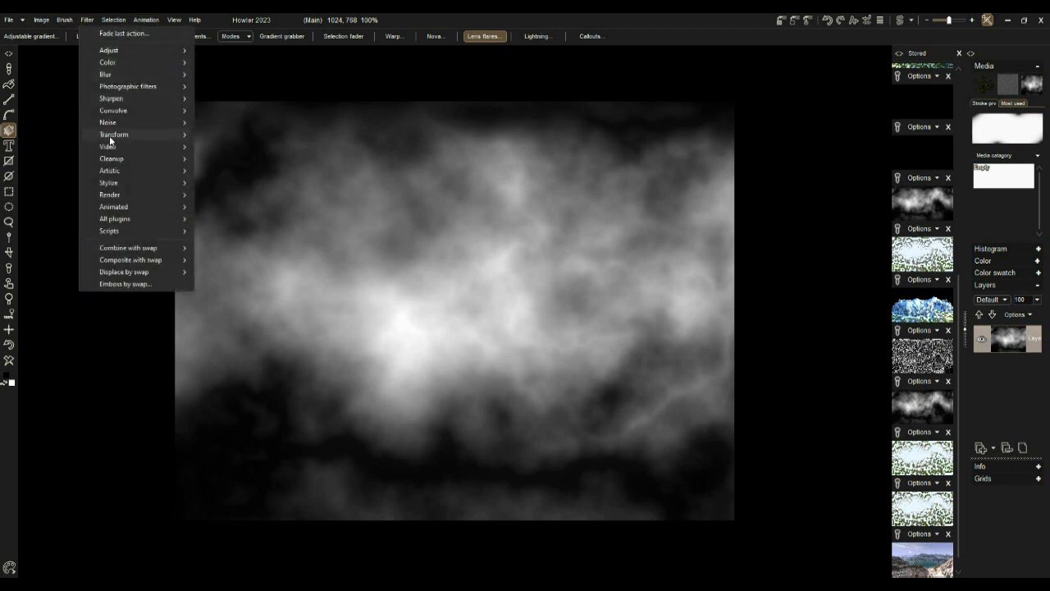
mouse_move(147, 182)
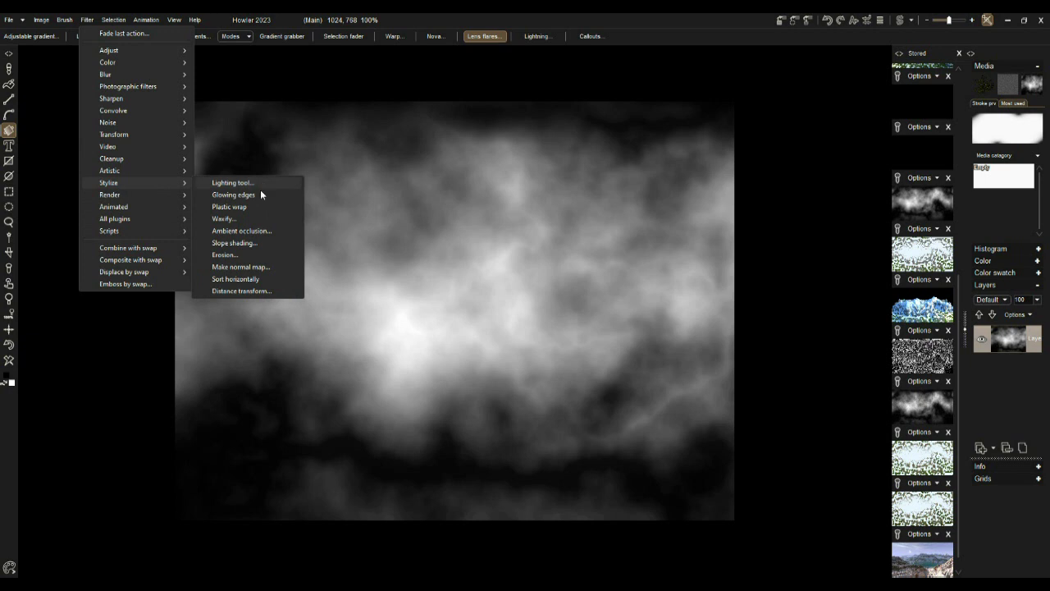
click(235, 254)
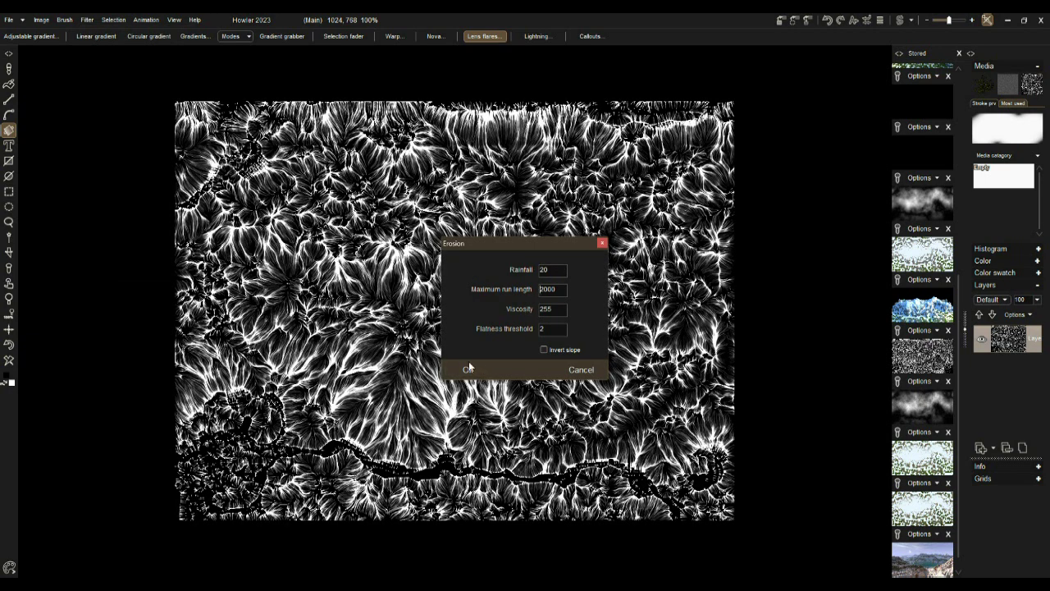
click(468, 368)
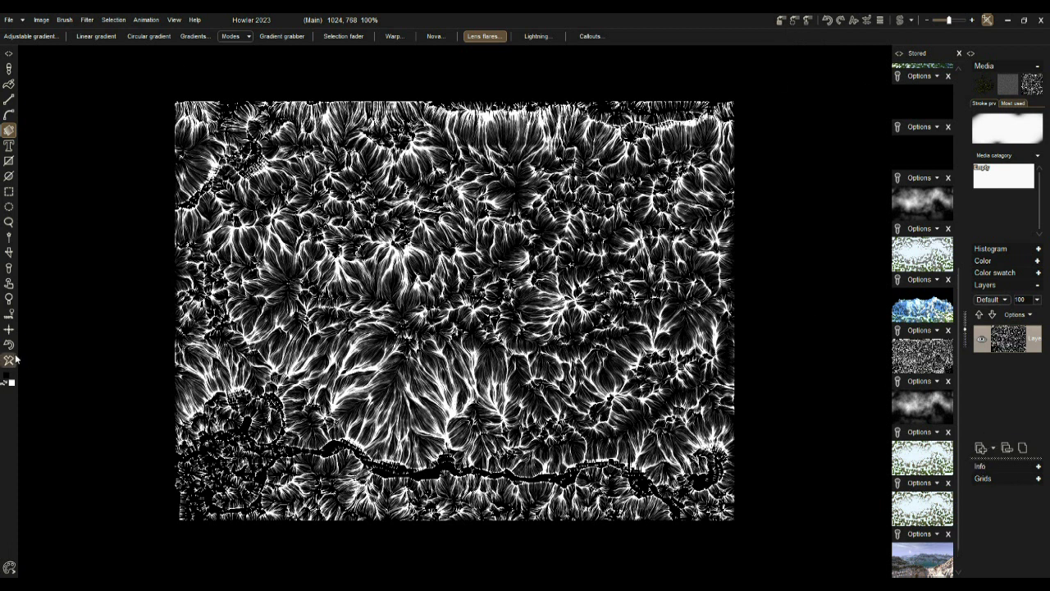
key(ctrl+z)
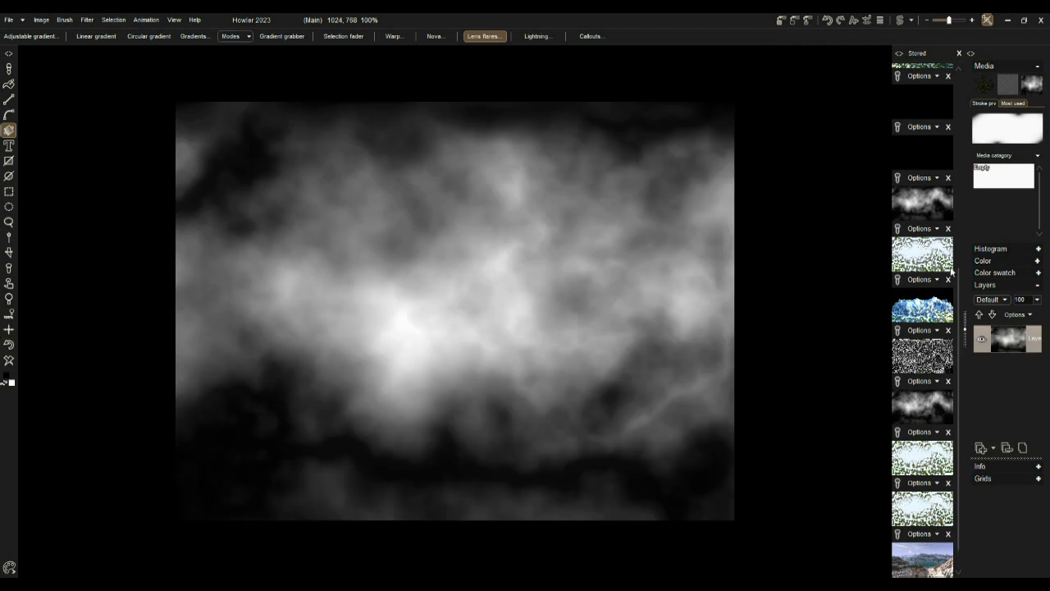
Subtract a stored texture via Combine > Subtract, then fade it to about 44 with Interactive undo.
drag(958, 284, 958, 405)
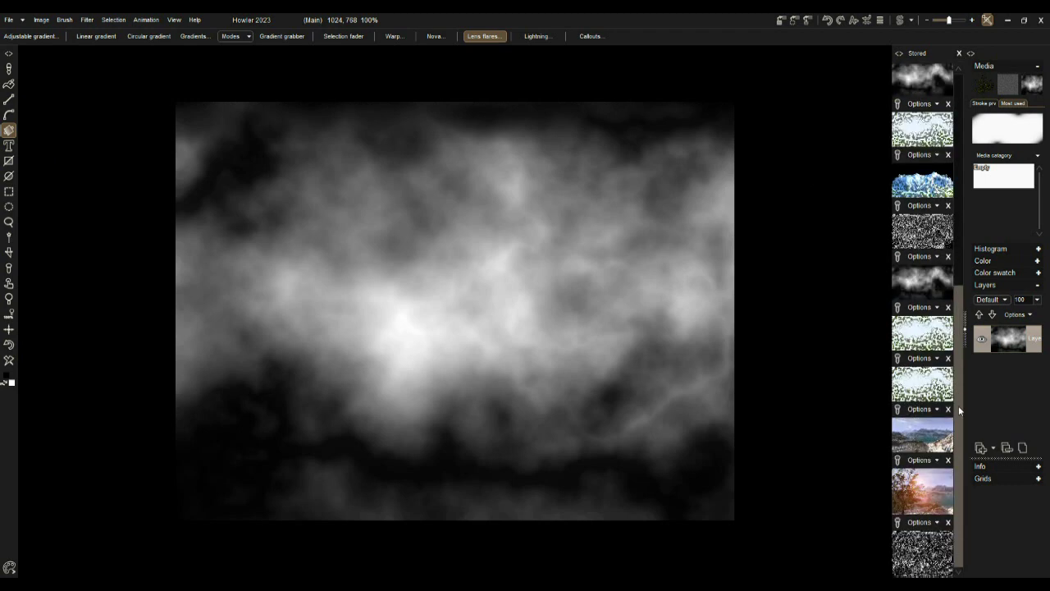
click(937, 526)
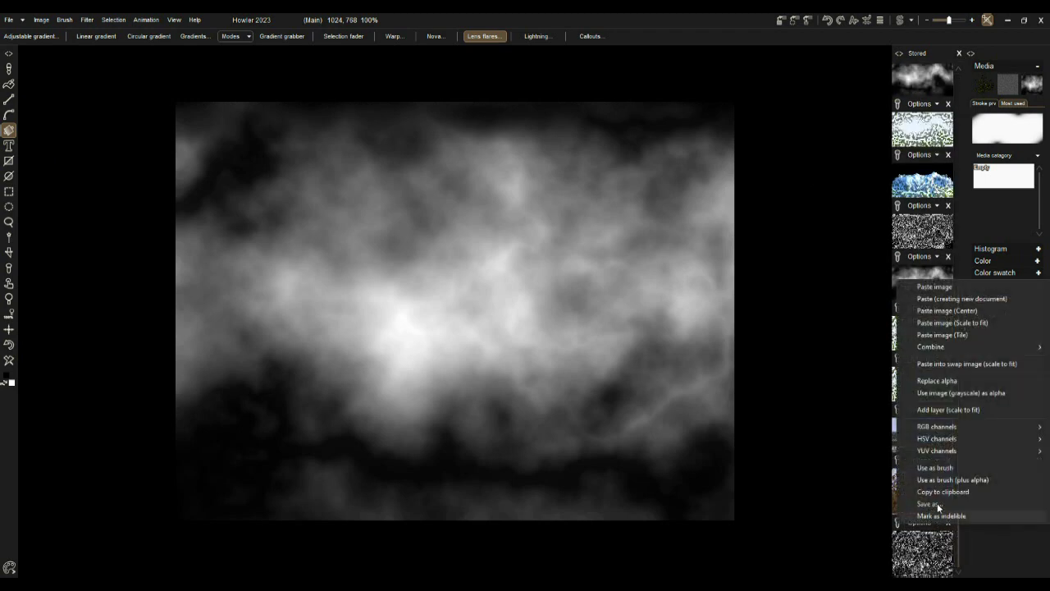
mouse_move(931, 347)
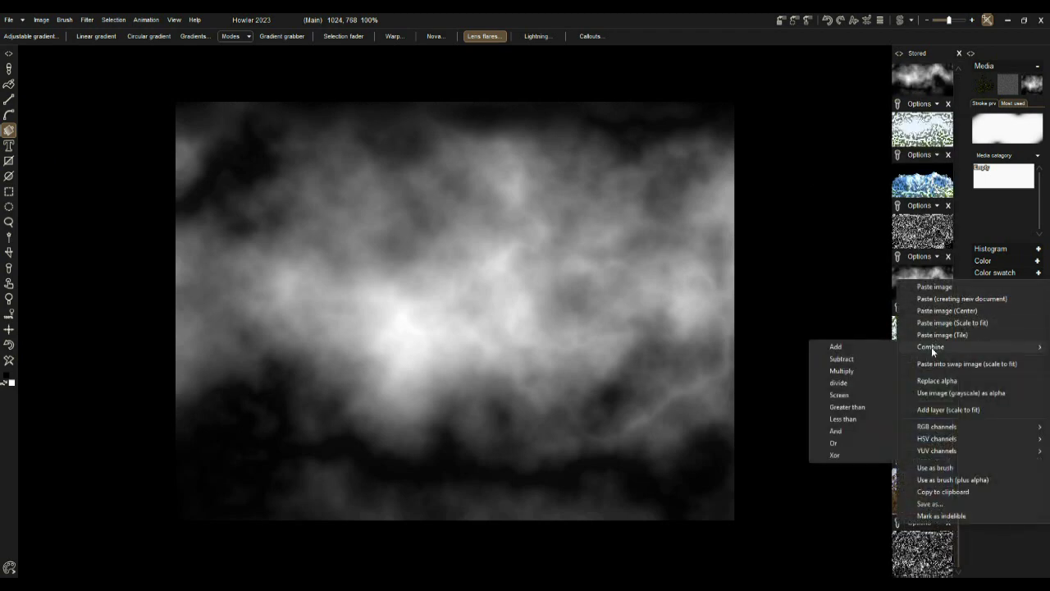
click(840, 359)
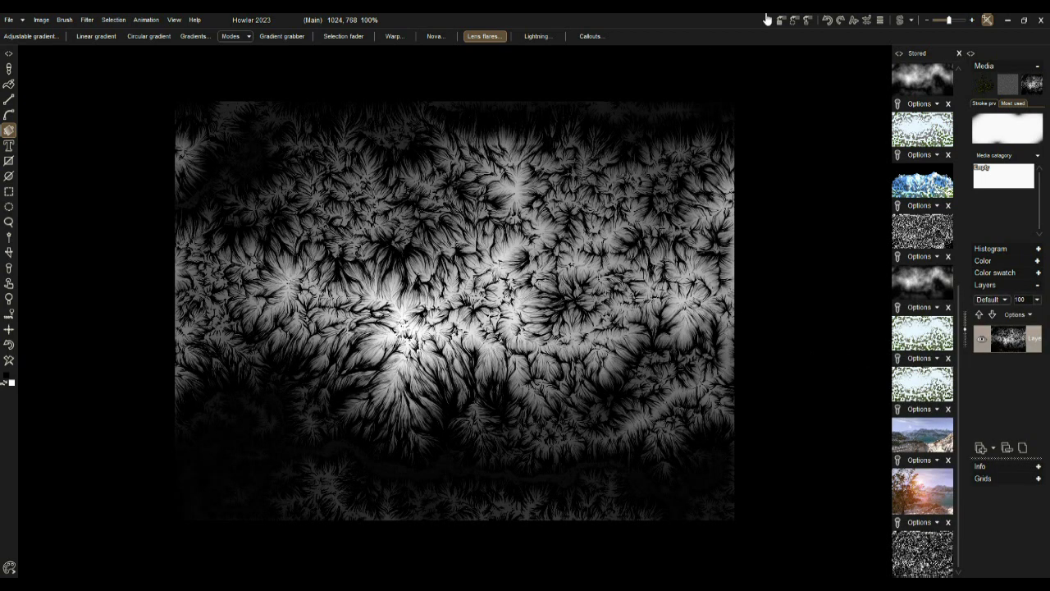
click(867, 20)
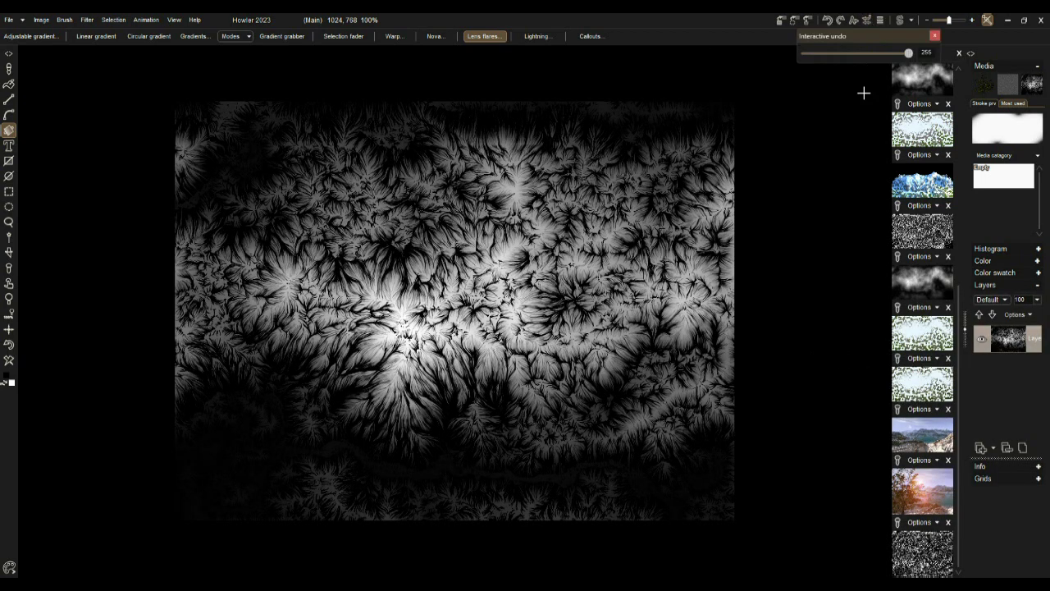
drag(909, 55, 824, 53)
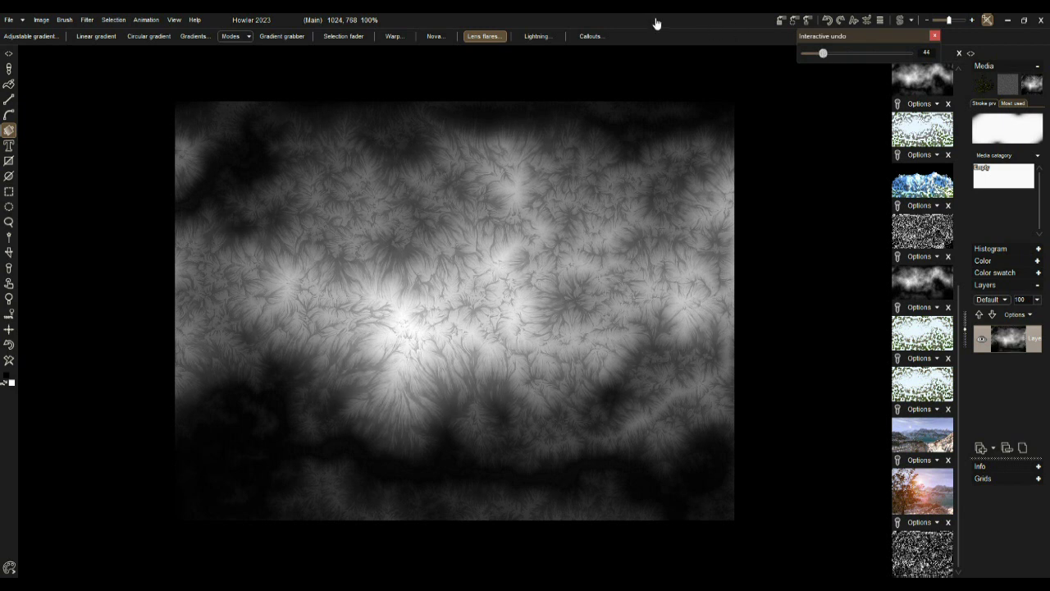
Open the 3D Designer on the heightmap, expand More, and generate a snow, rock and grass texture.
click(86, 19)
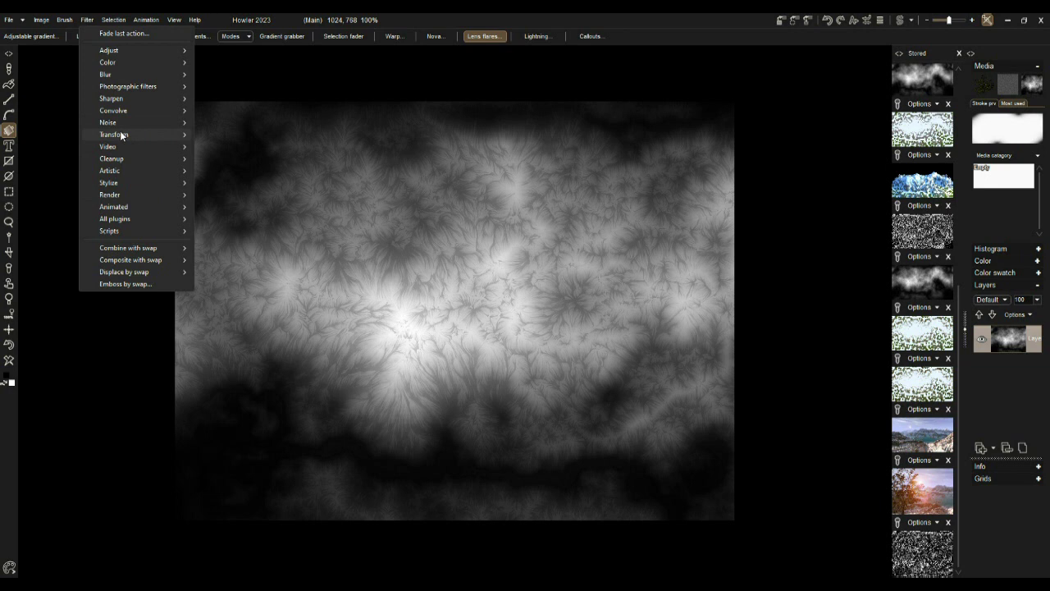
mouse_move(120, 134)
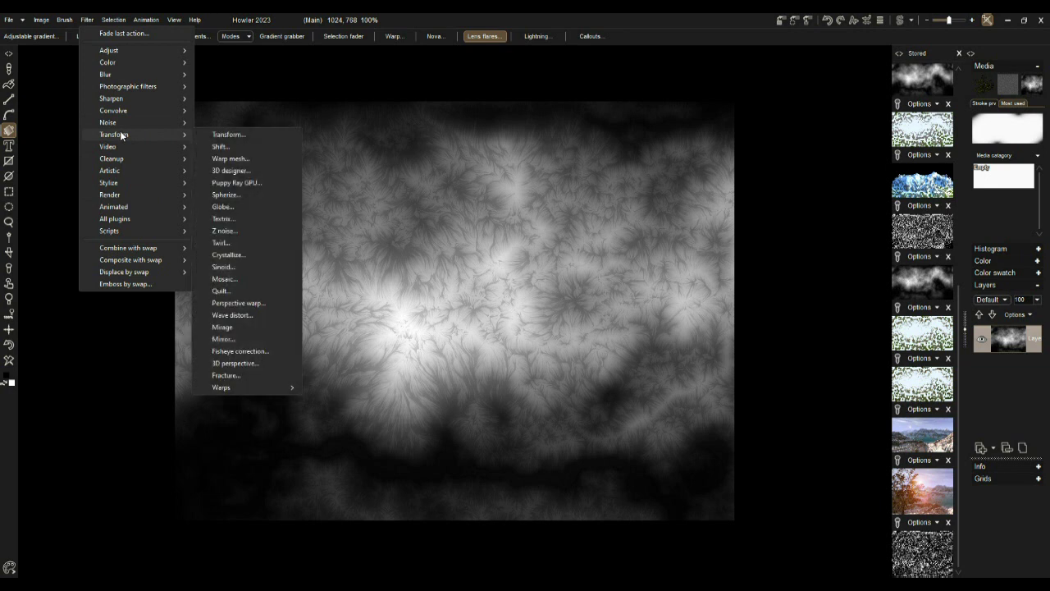
click(226, 171)
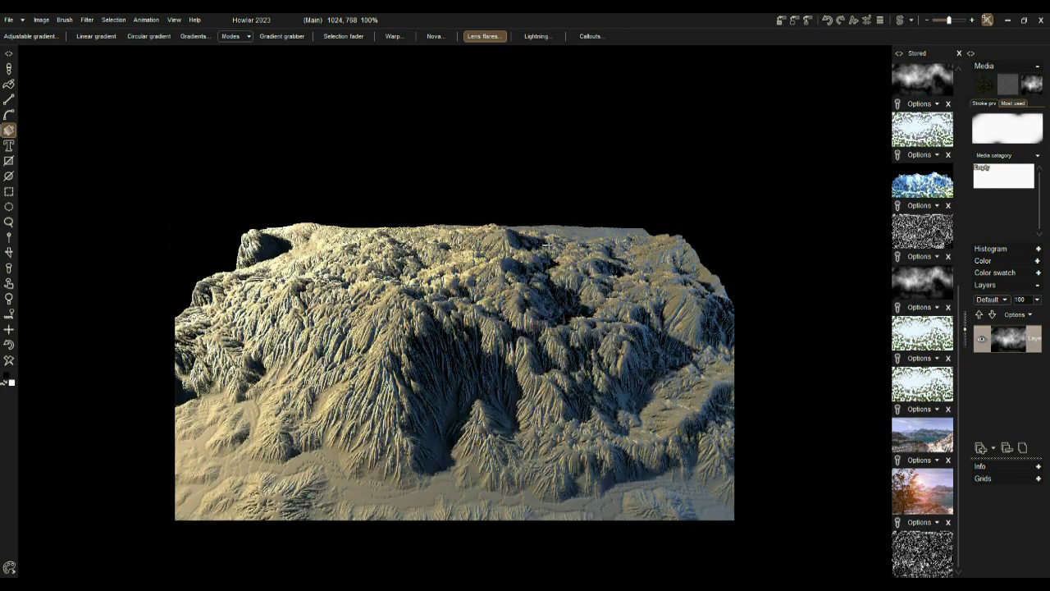
drag(503, 123, 131, 83)
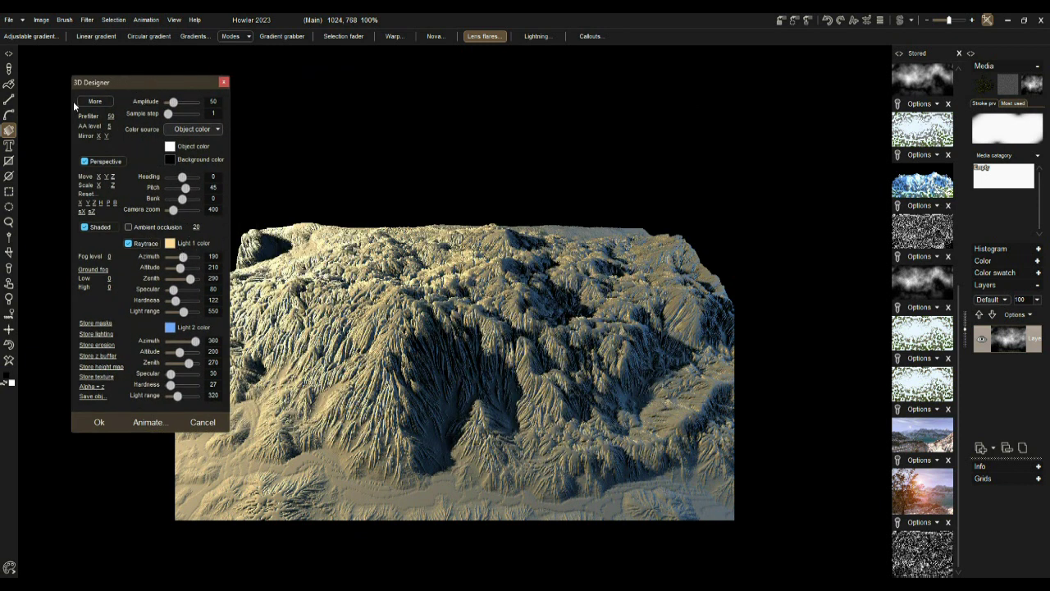
click(96, 101)
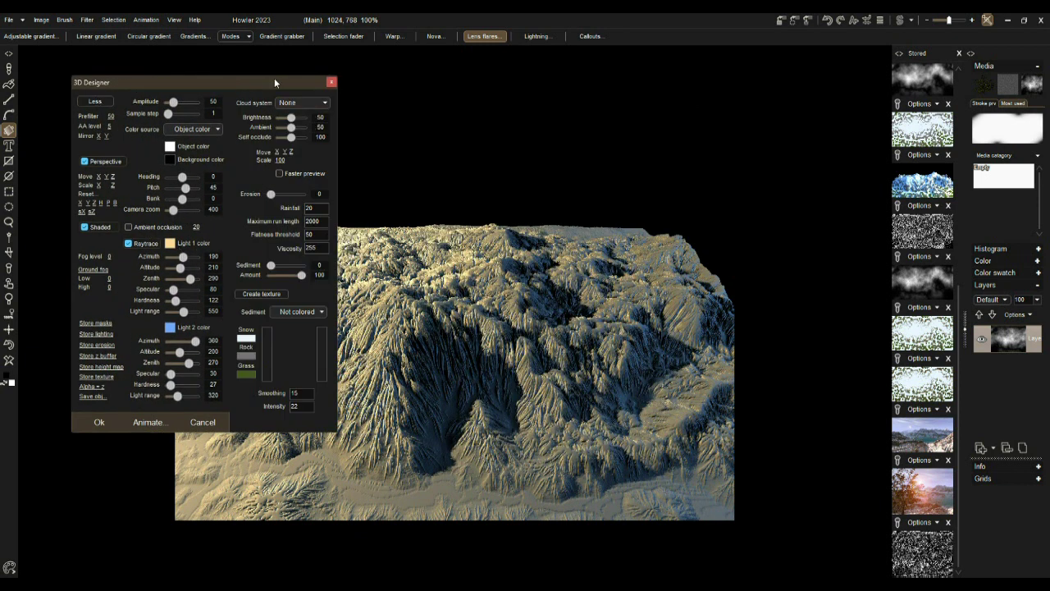
click(264, 294)
Create the terrain texture, widening the snow band and restoring the grey rock band.
click(560, 336)
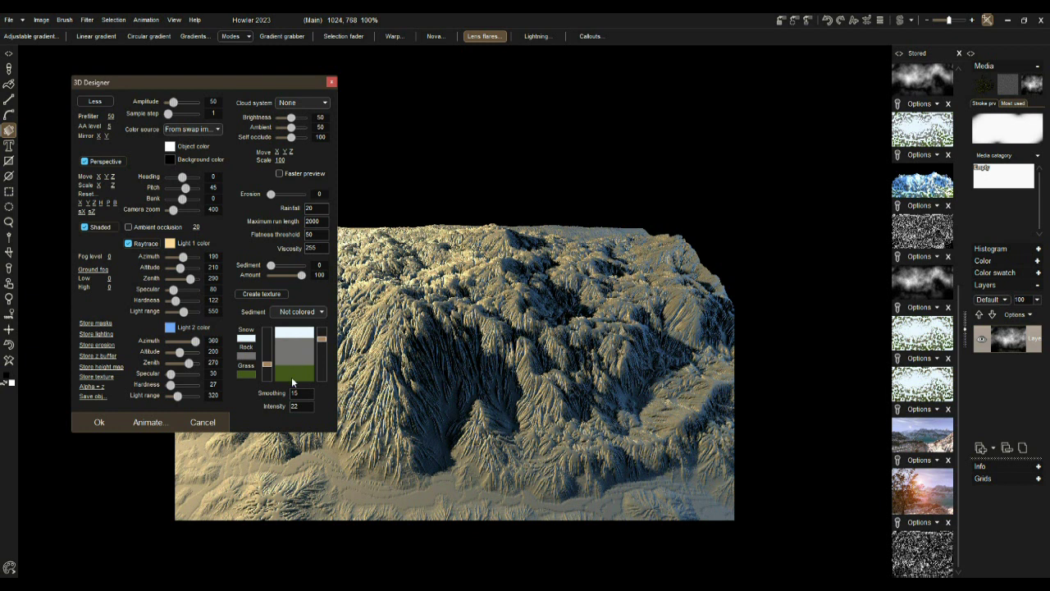
drag(324, 343, 267, 342)
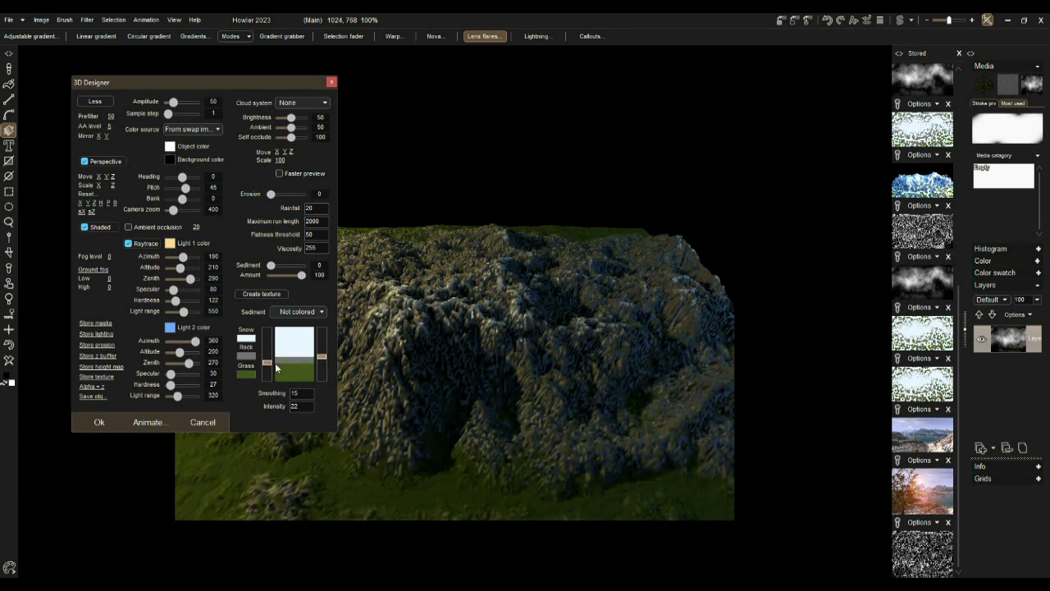
drag(273, 344, 276, 375)
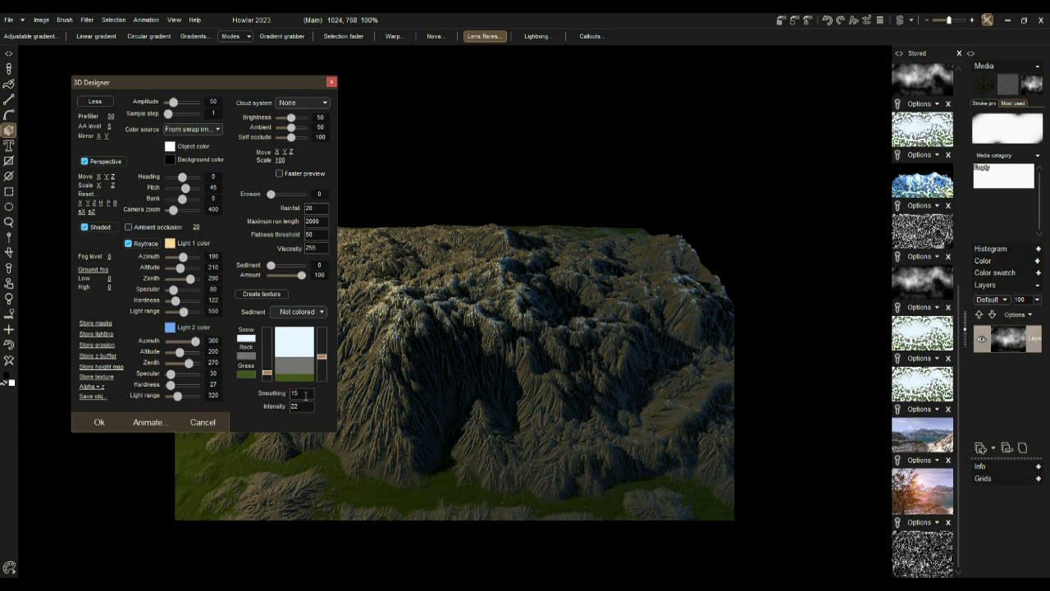
Colour deposited sediment entirely as snow with a sediment amount of 45.
click(298, 316)
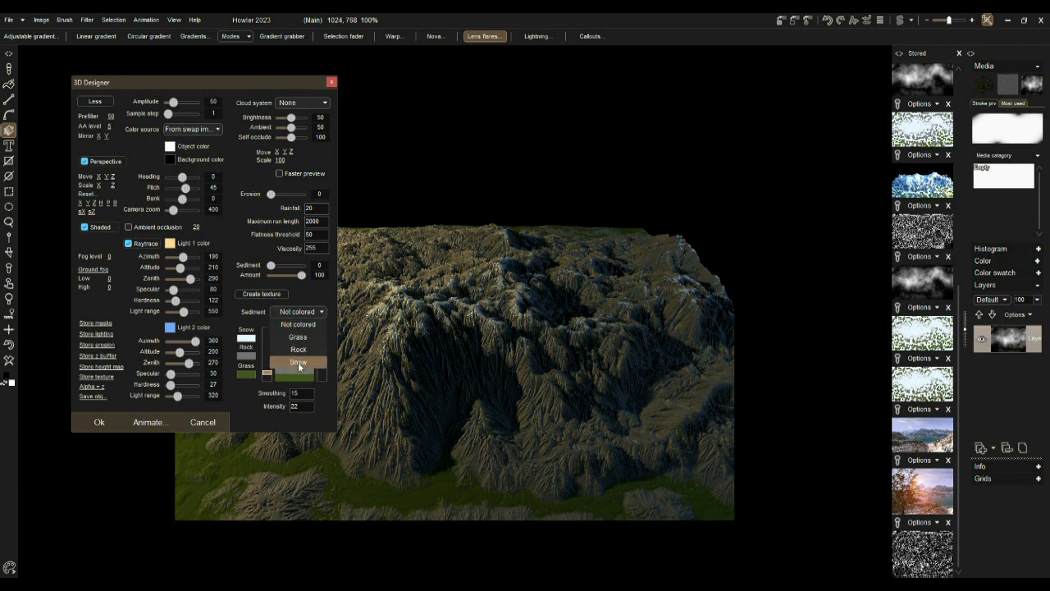
click(299, 362)
drag(321, 356, 324, 385)
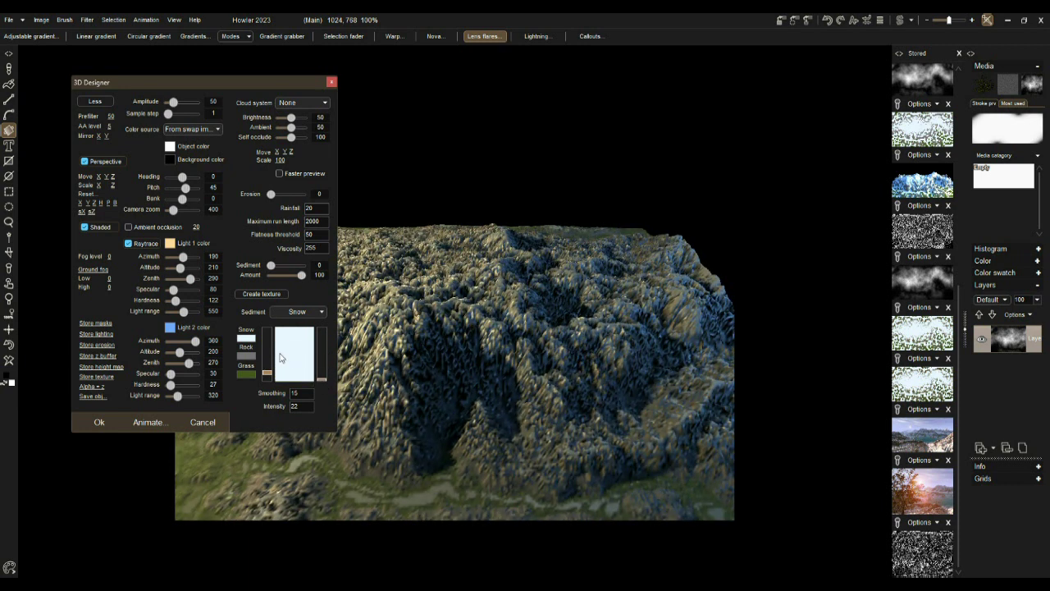
drag(271, 265, 284, 265)
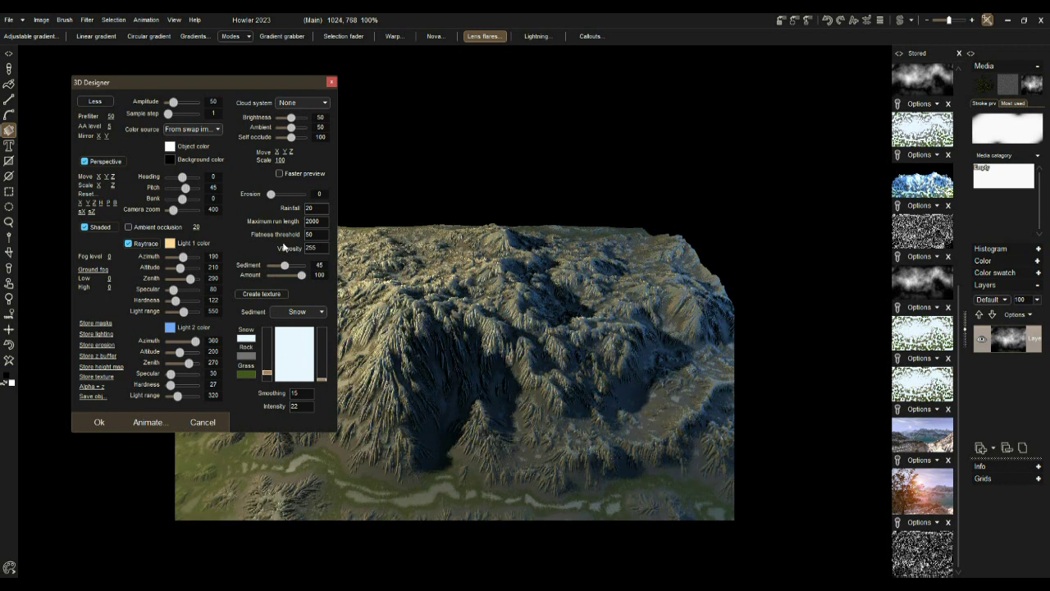
Set erosion 100, rainfall 777, flatness threshold 5 and sediment 100, then rebuild the texture.
drag(280, 194, 302, 194)
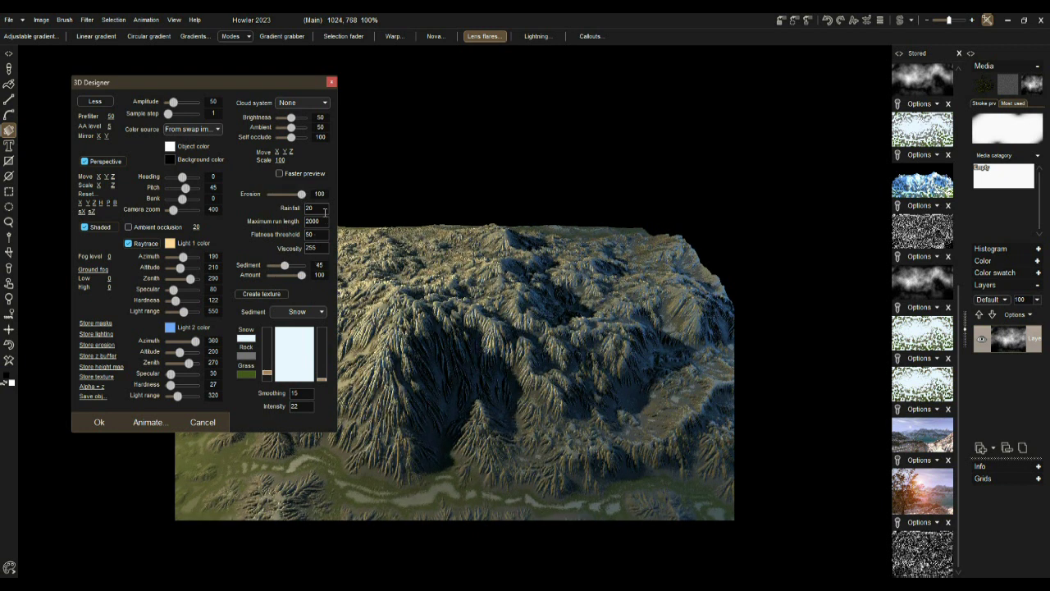
text(7)
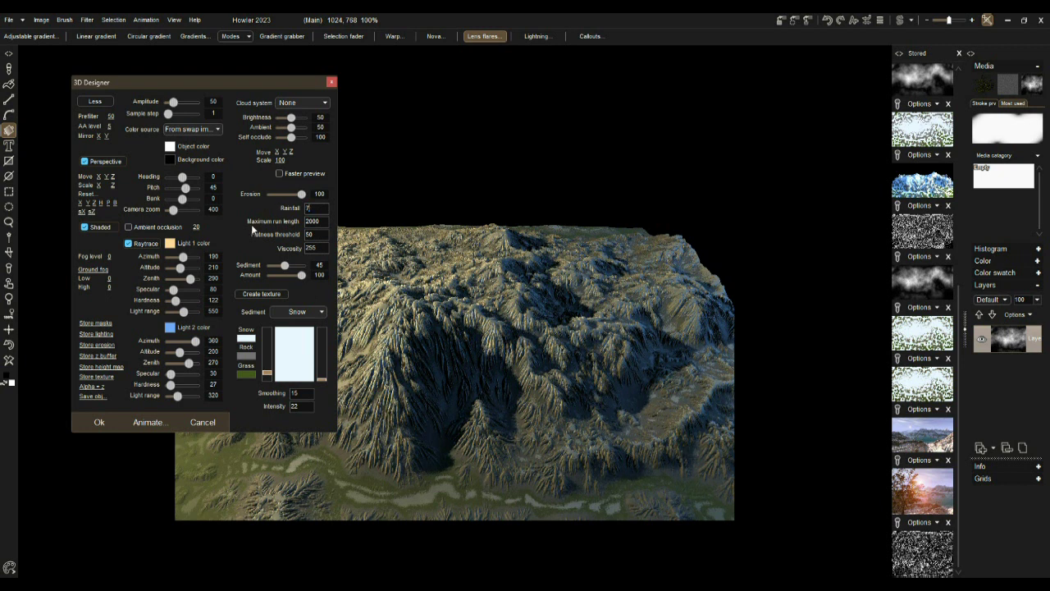
text(77)
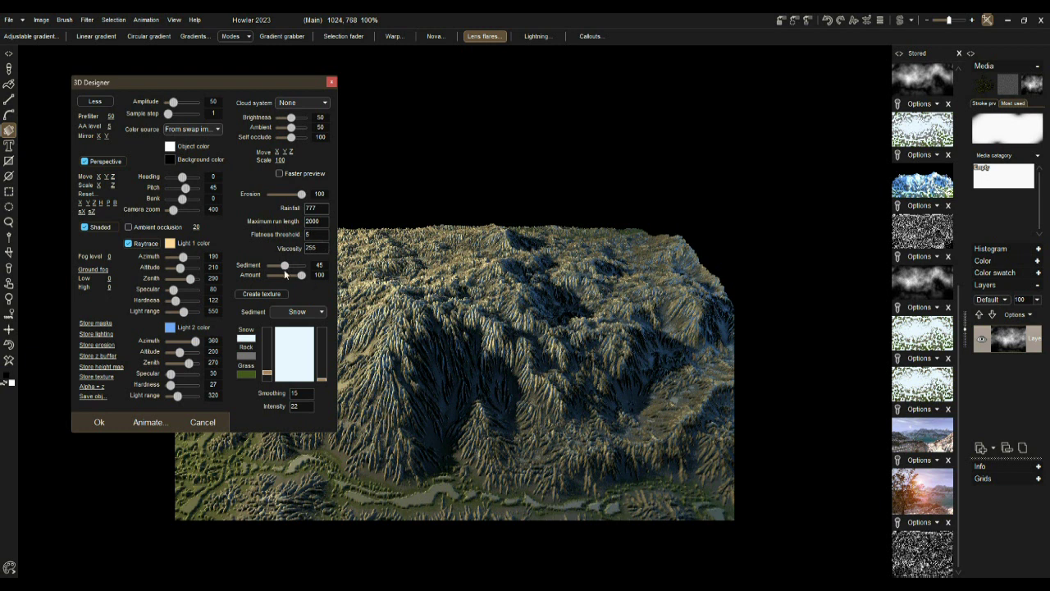
drag(284, 268, 306, 264)
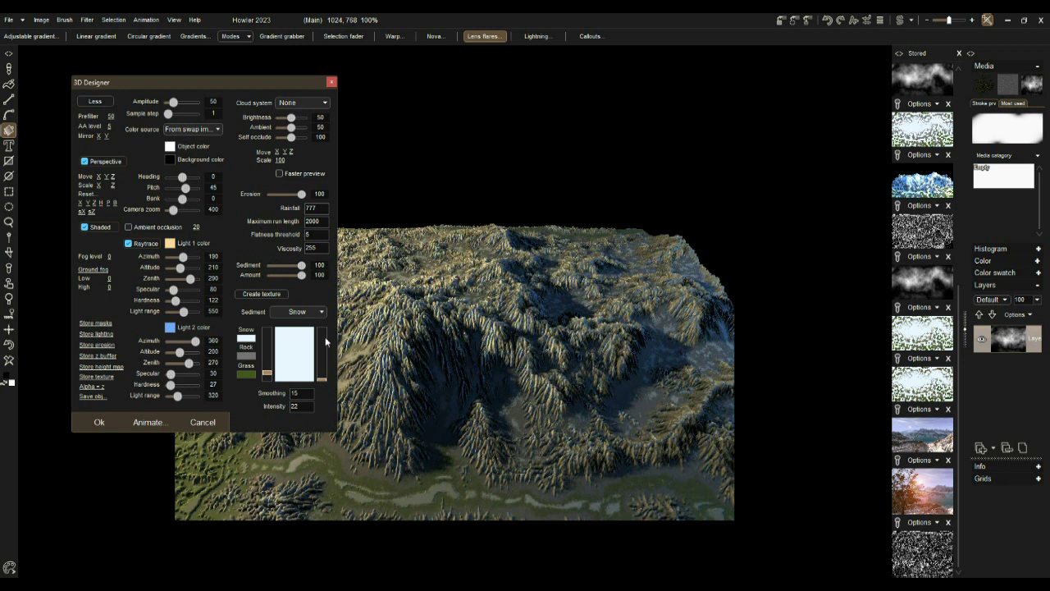
click(310, 276)
click(304, 276)
click(269, 293)
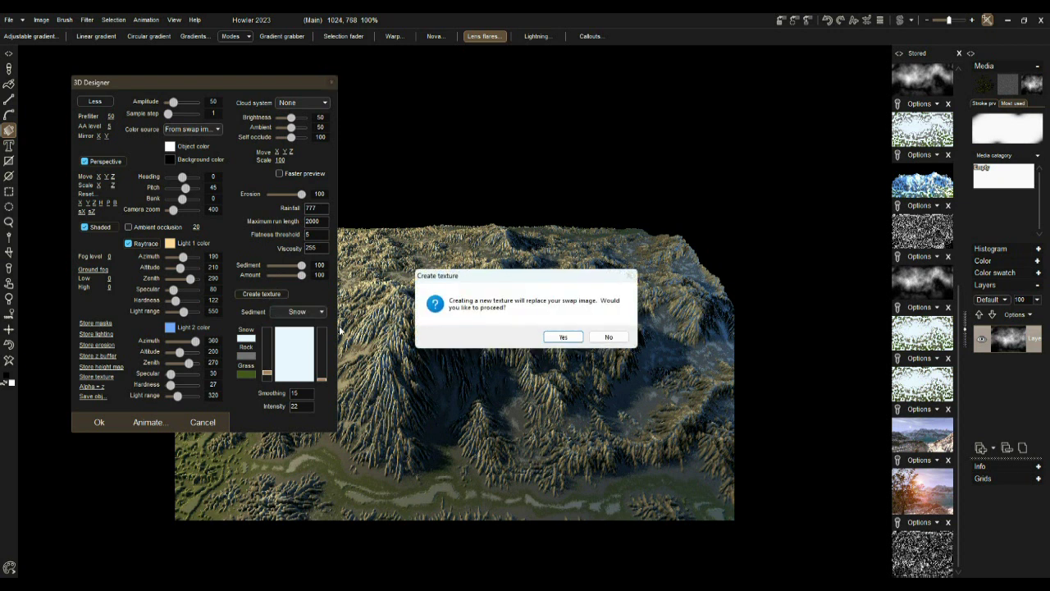
Spread the snow lower, store the erosion maps, and apply the 3D terrain to the canvas.
click(576, 337)
mouse_move(324, 379)
mouse_down()
mouse_move(322, 346)
mouse_move(322, 371)
mouse_up()
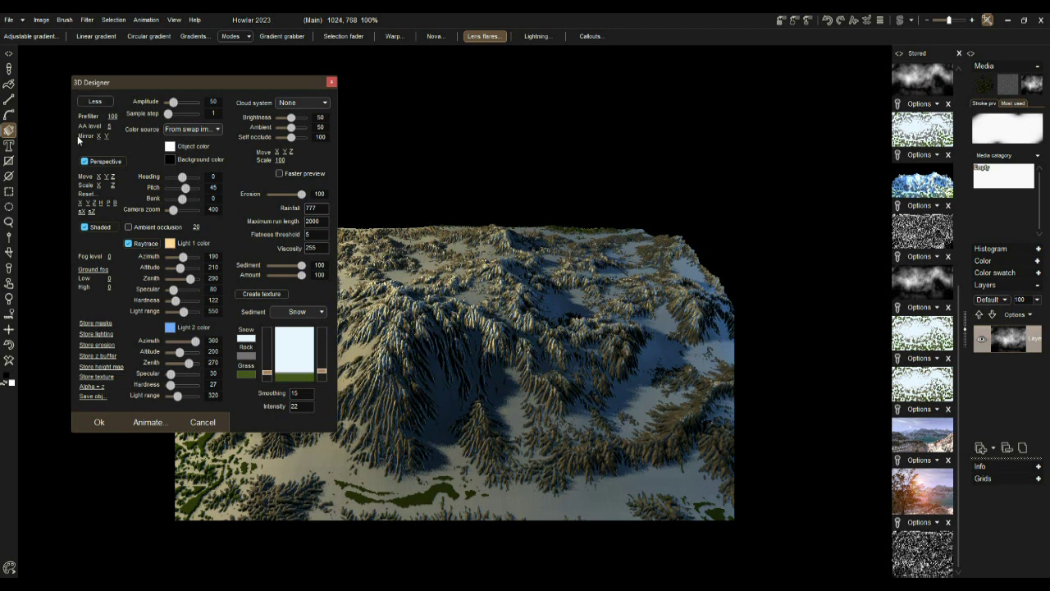
click(93, 347)
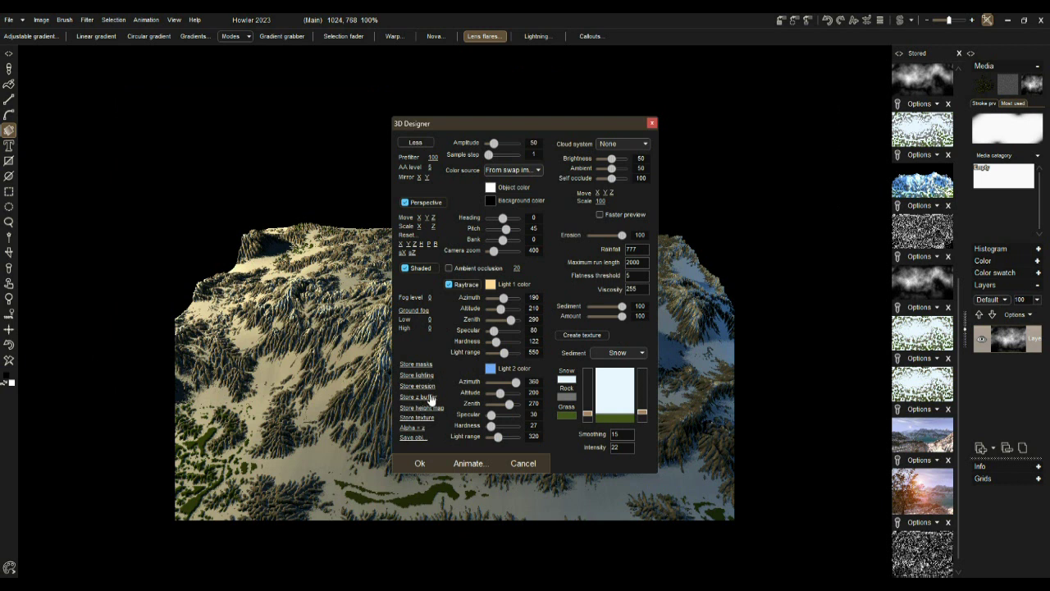
click(422, 408)
click(420, 418)
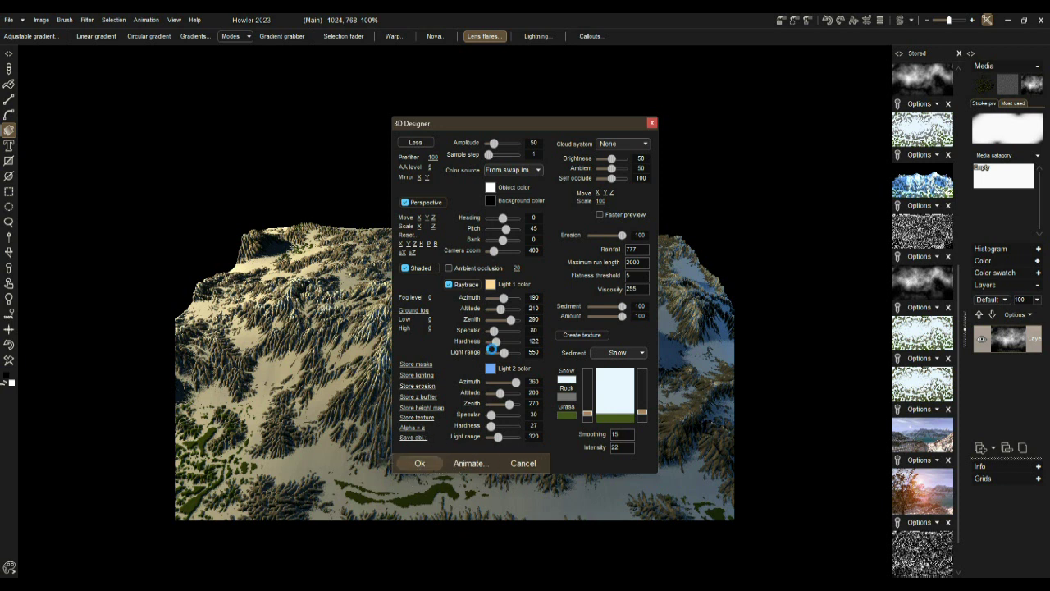
key(Return)
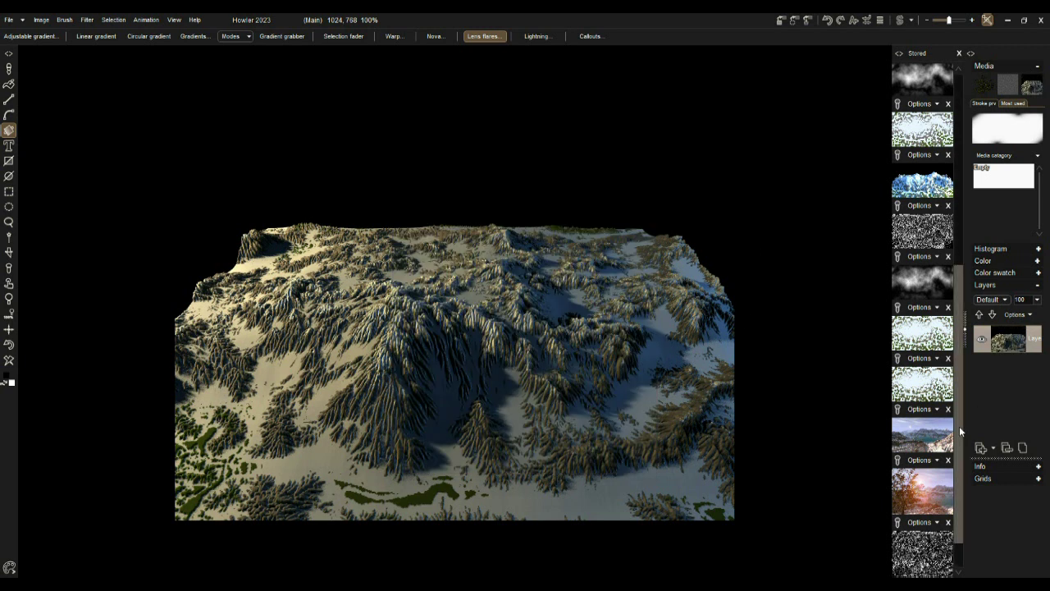
Load the stored texture, then the grey heightmap as main image, checking the swap holds the texture.
scroll(960, 431, down, 3)
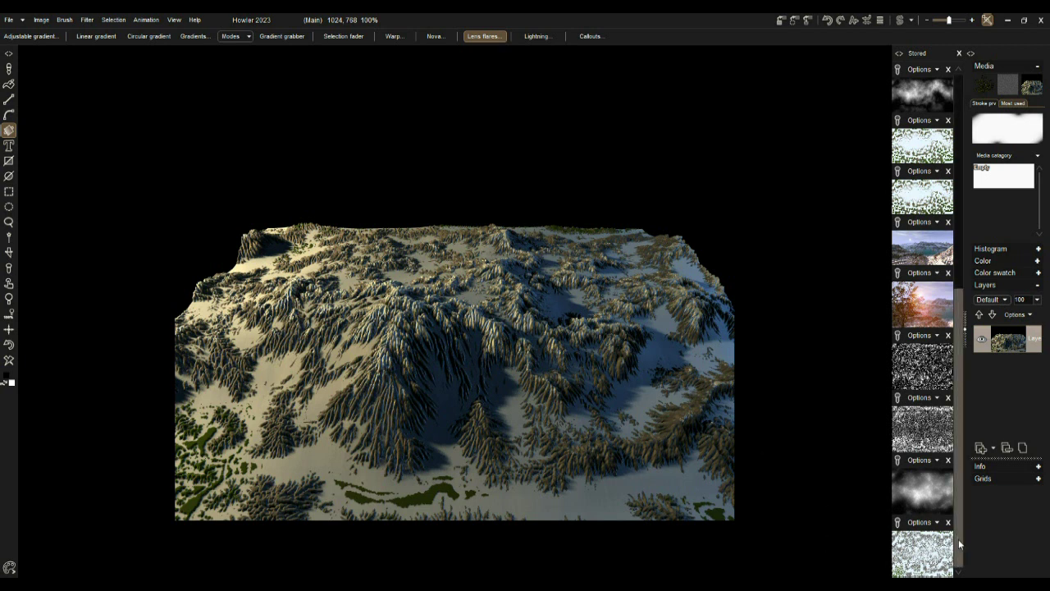
click(925, 557)
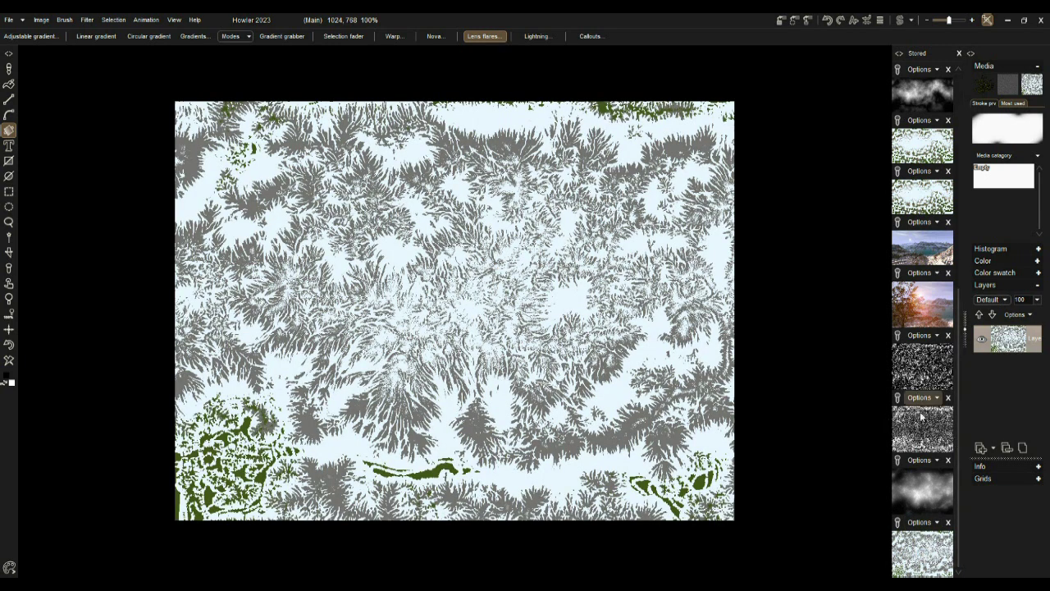
click(926, 498)
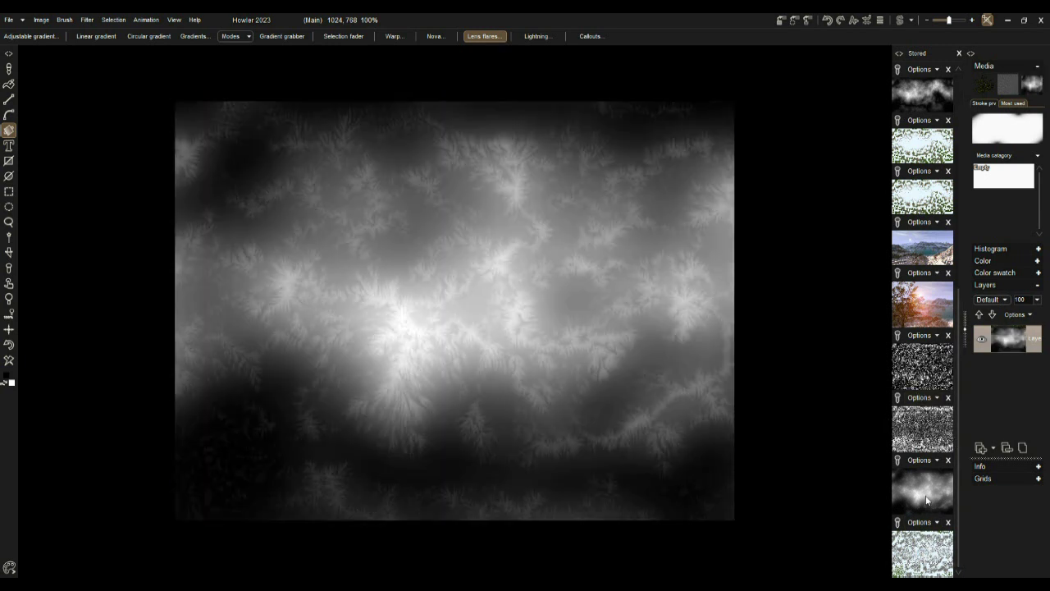
click(902, 20)
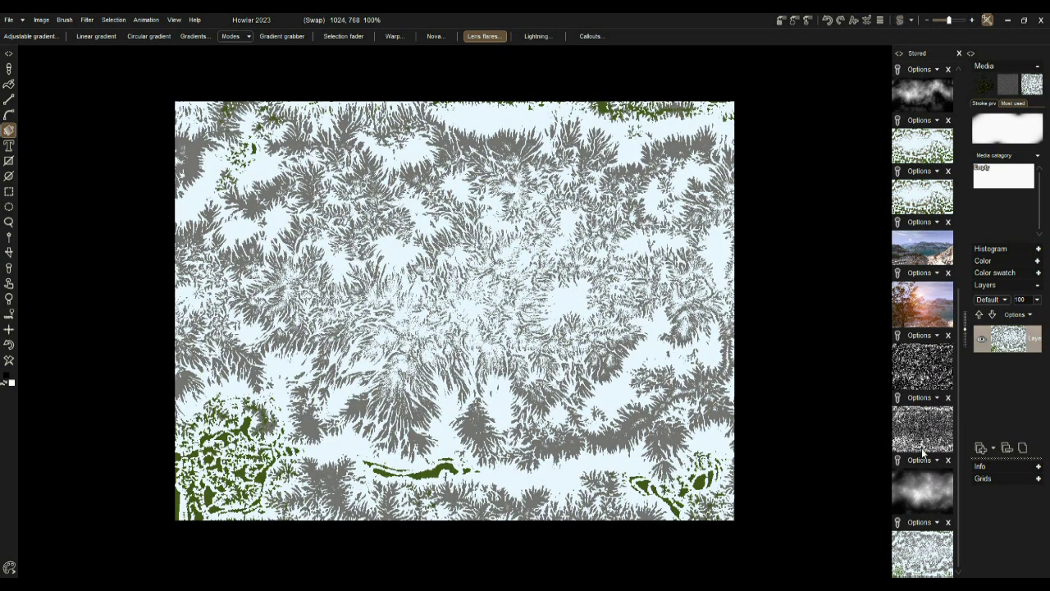
click(902, 20)
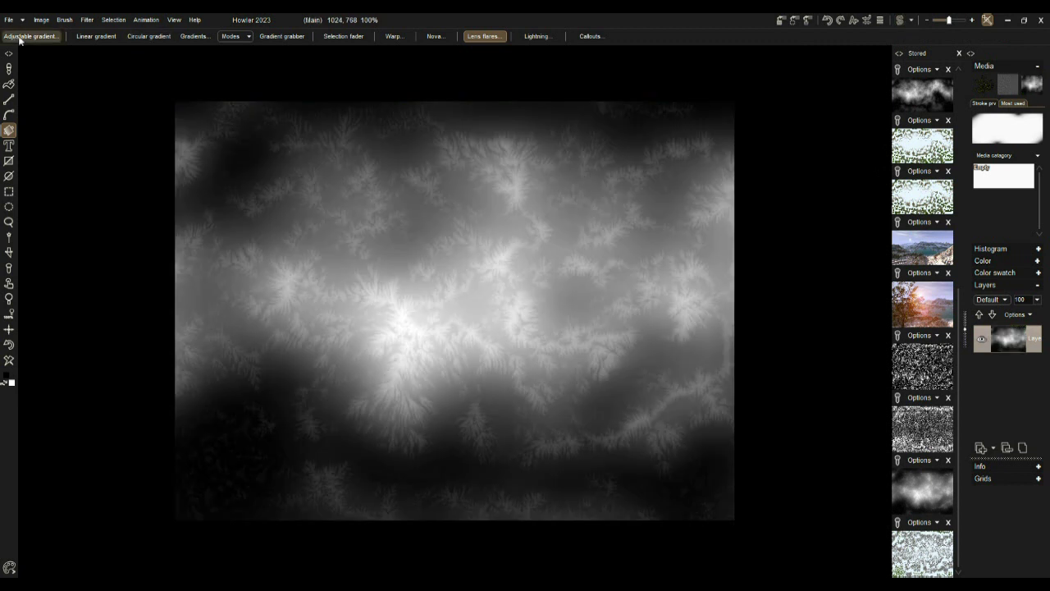
Launch the Puppy Ray GPU path tracer and render the terrain at High quality.
click(87, 22)
mouse_move(127, 133)
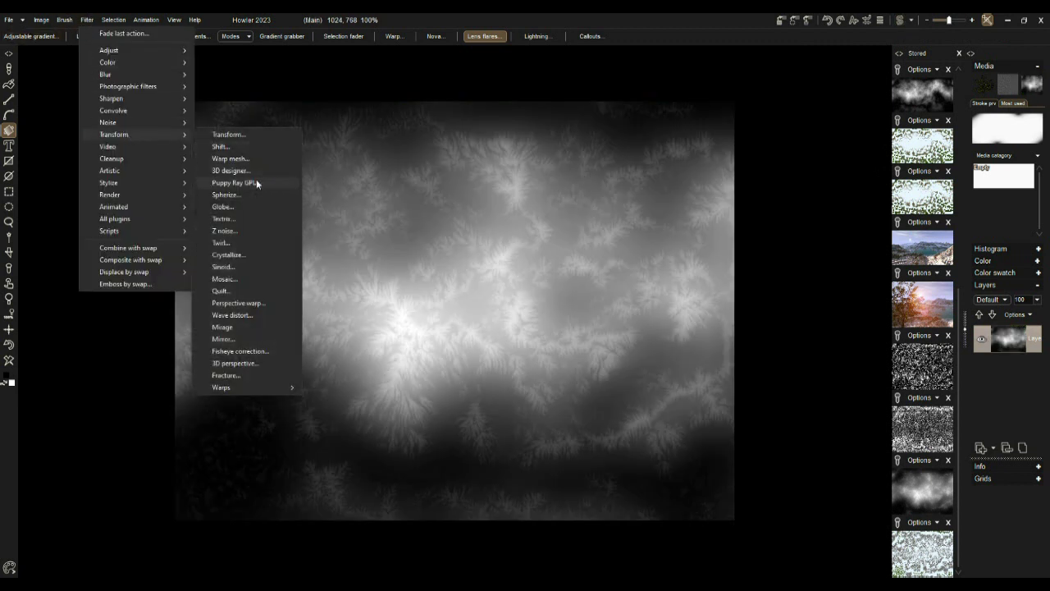
click(219, 182)
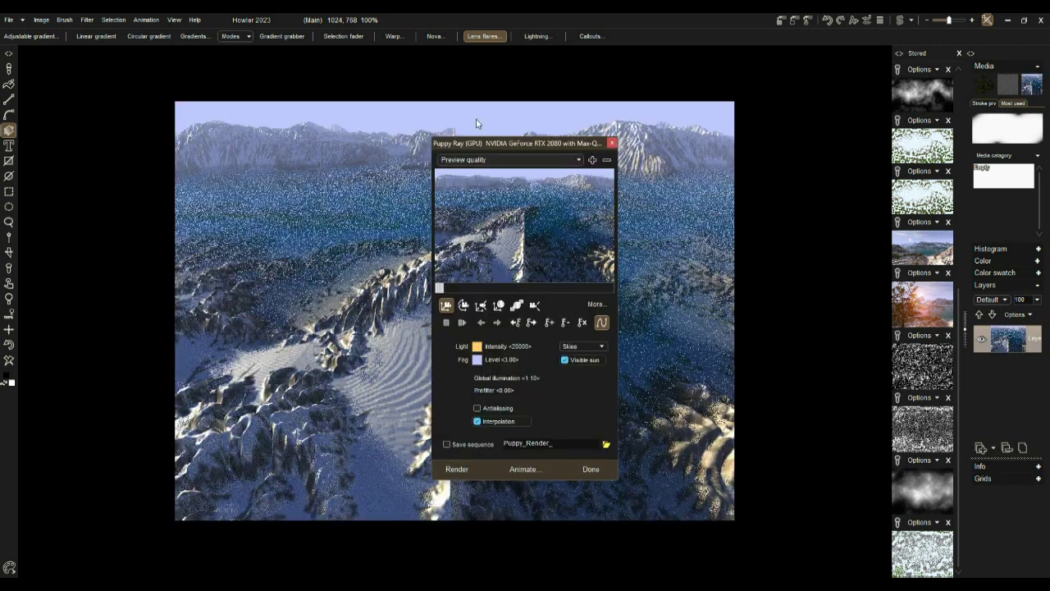
drag(463, 145, 740, 164)
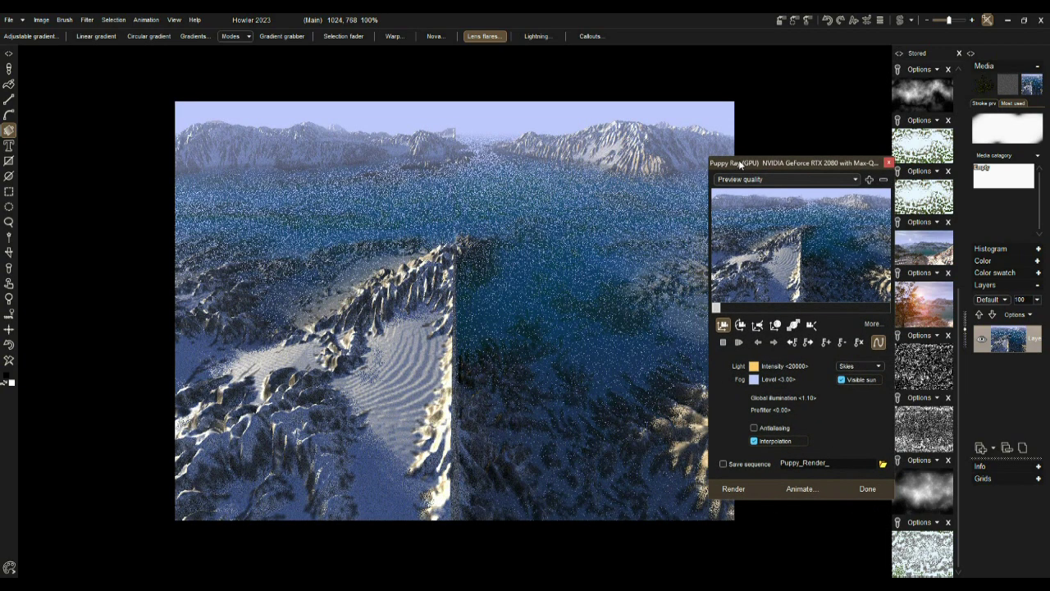
click(740, 325)
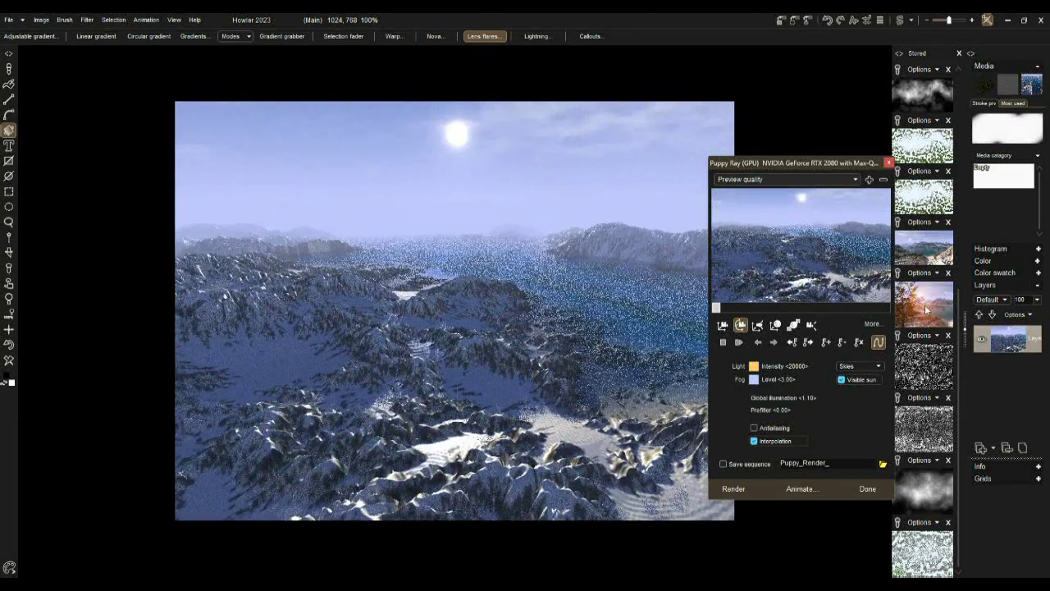
click(735, 180)
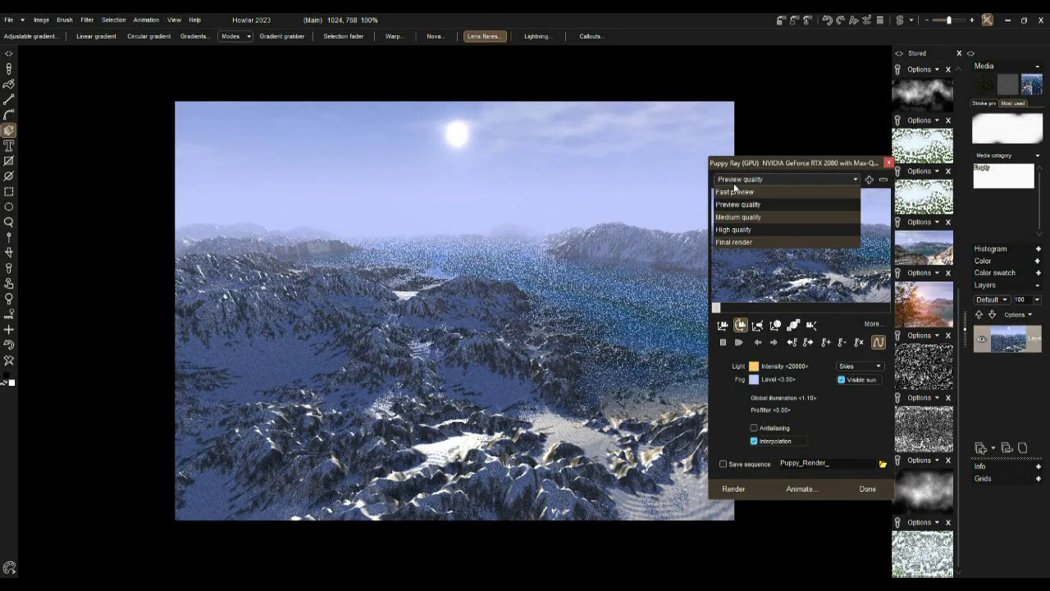
click(734, 230)
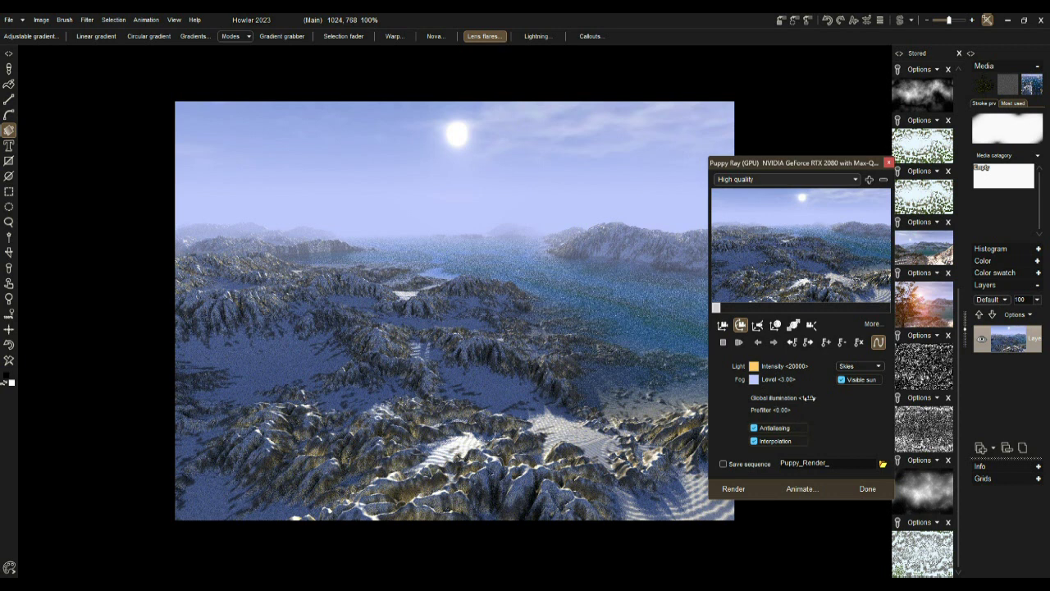
Set global illumination to 1.24 and prefilter to 0.71.
drag(808, 398, 799, 424)
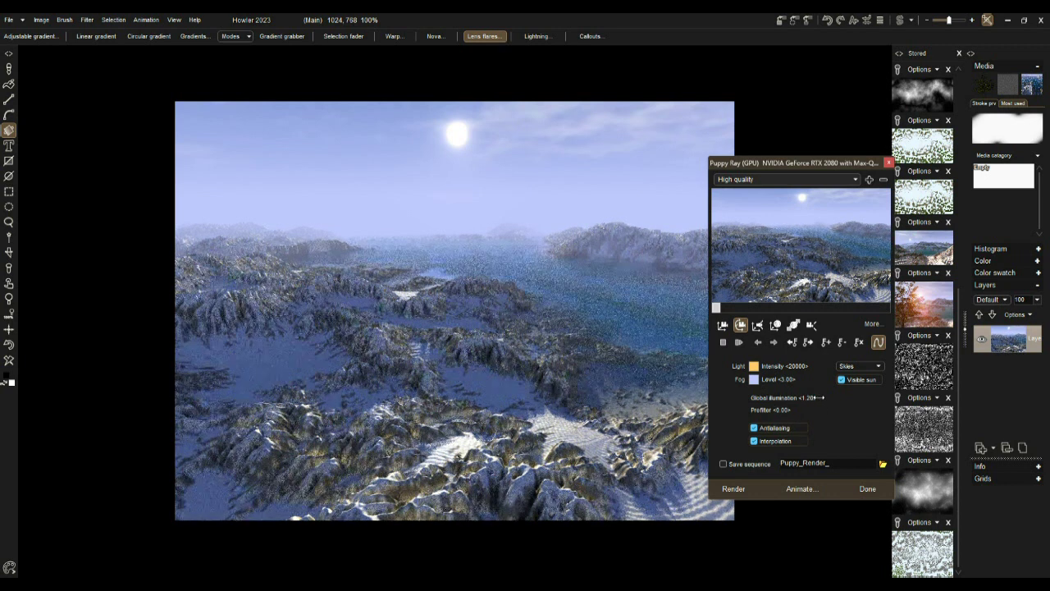
drag(792, 409, 833, 407)
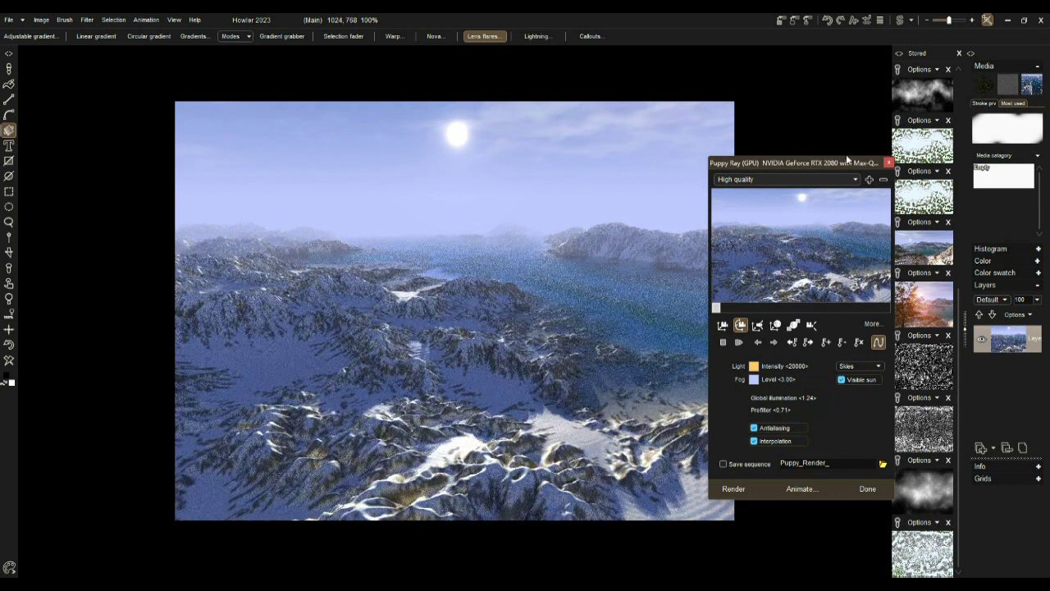
drag(816, 163, 719, 129)
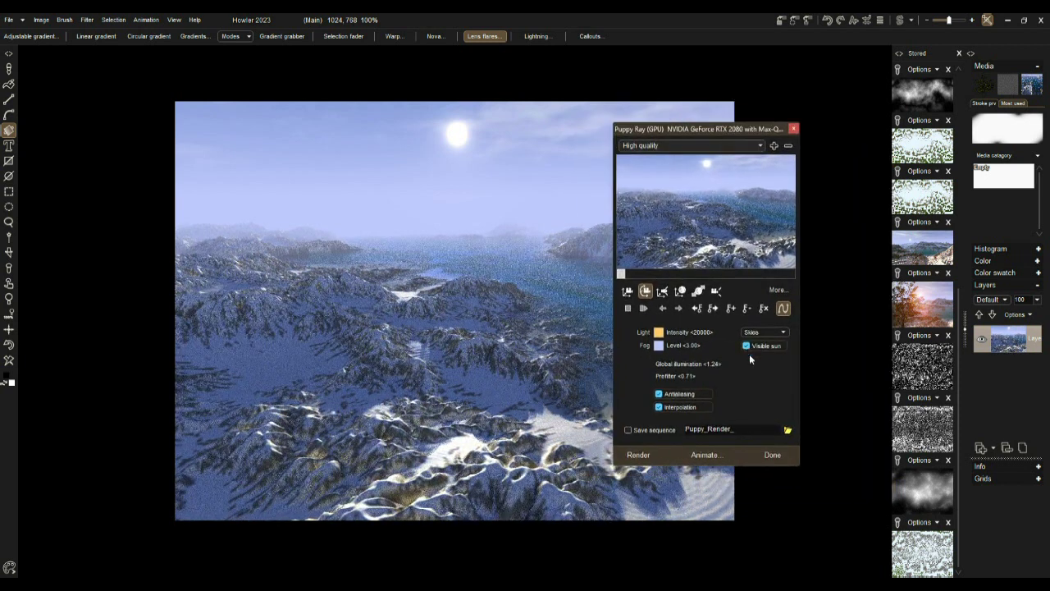
Swing and fly the camera over the mountains, dropping the prefilter to 0.00.
click(627, 292)
drag(657, 259, 672, 186)
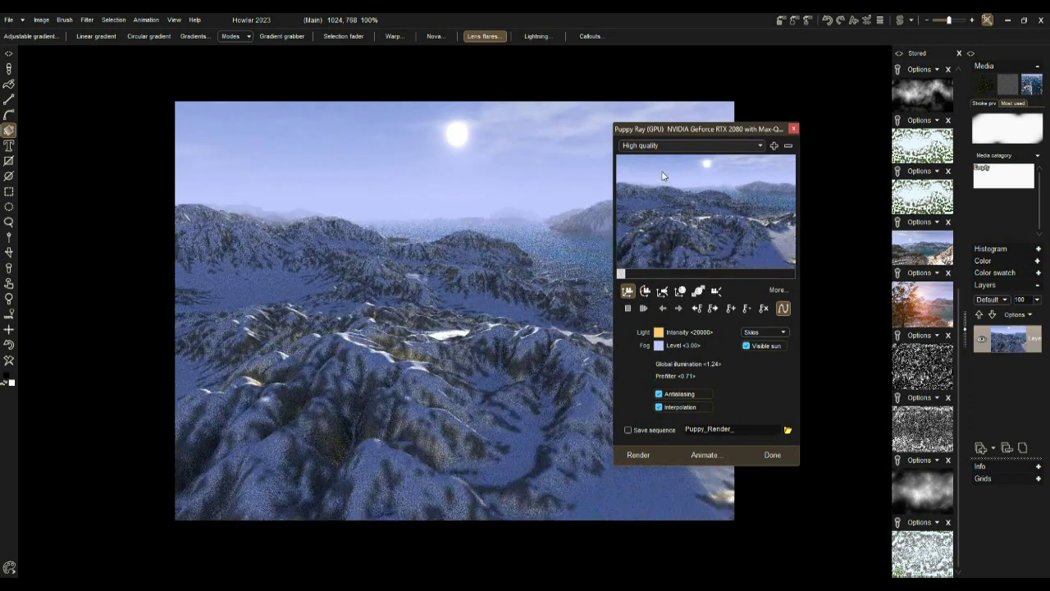
drag(733, 212, 794, 195)
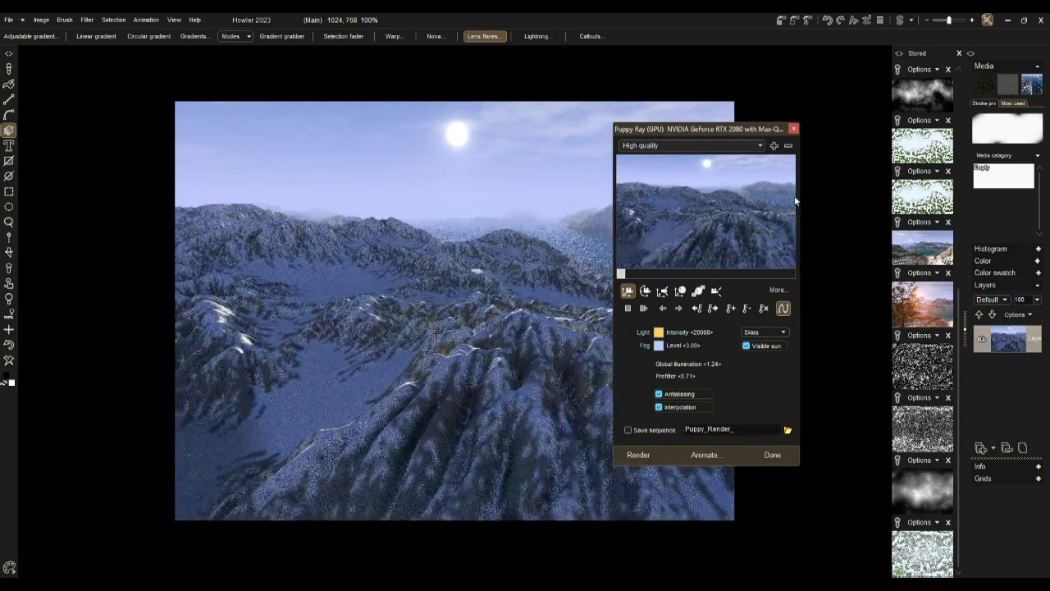
click(680, 290)
drag(682, 225, 685, 203)
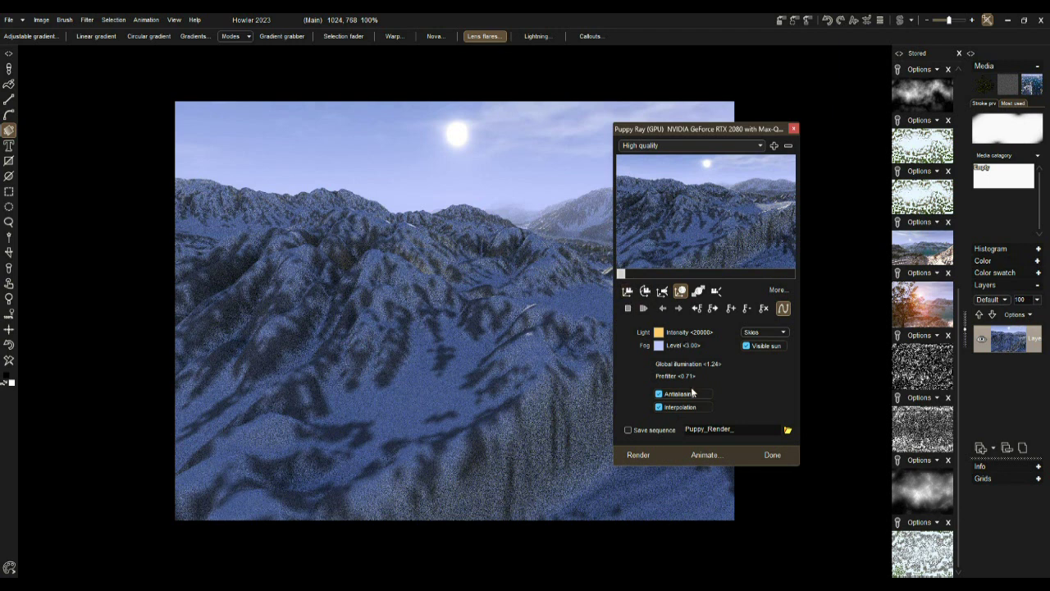
drag(674, 376, 617, 382)
Raise the fog level to 5.25 and aim the camera down the water-filled valley.
click(628, 290)
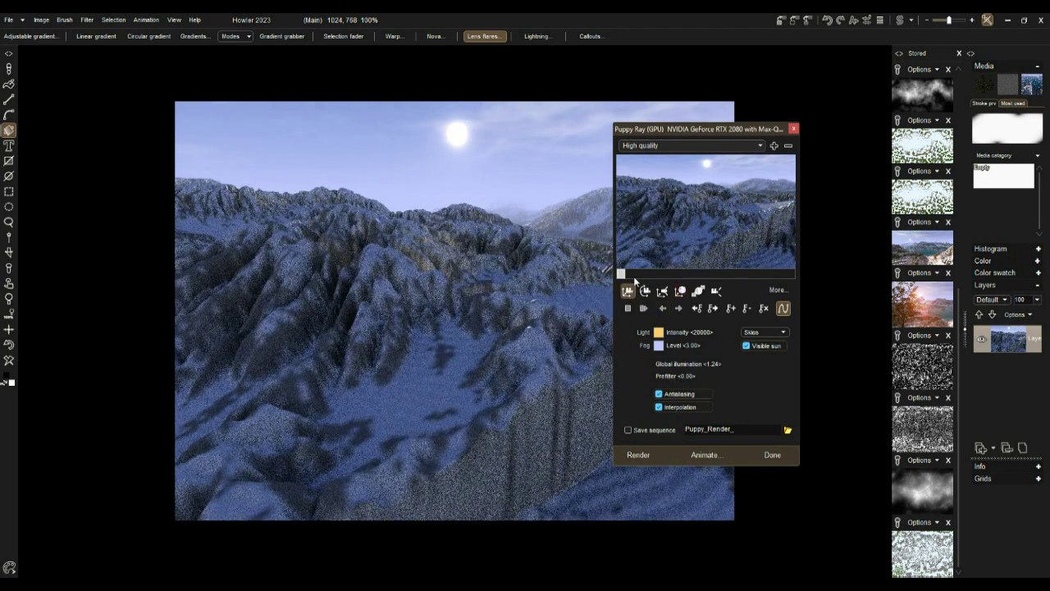
drag(663, 218, 669, 312)
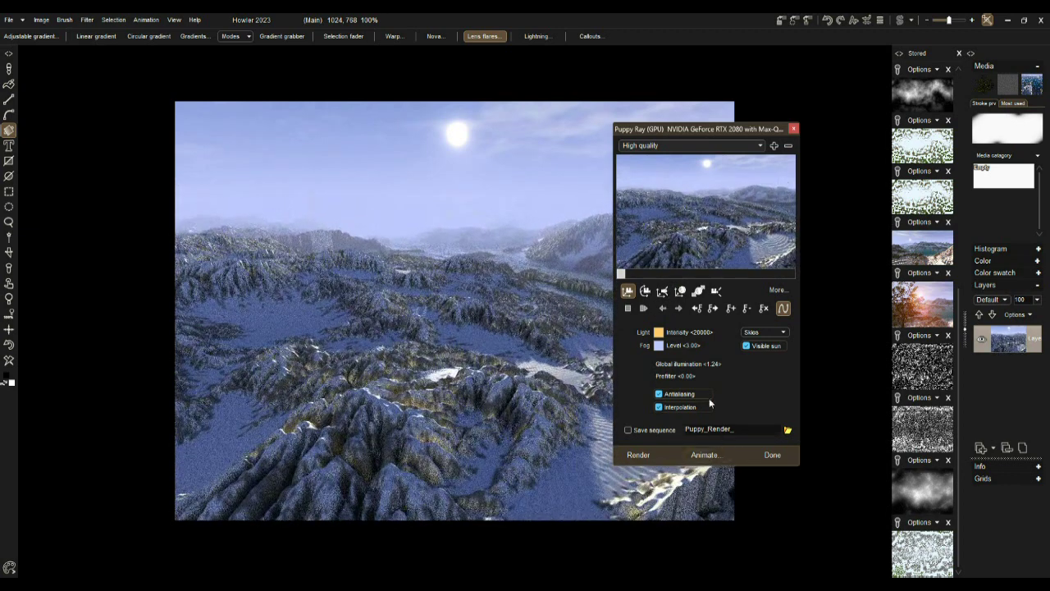
mouse_move(692, 345)
mouse_down()
mouse_move(716, 347)
mouse_move(707, 351)
mouse_up()
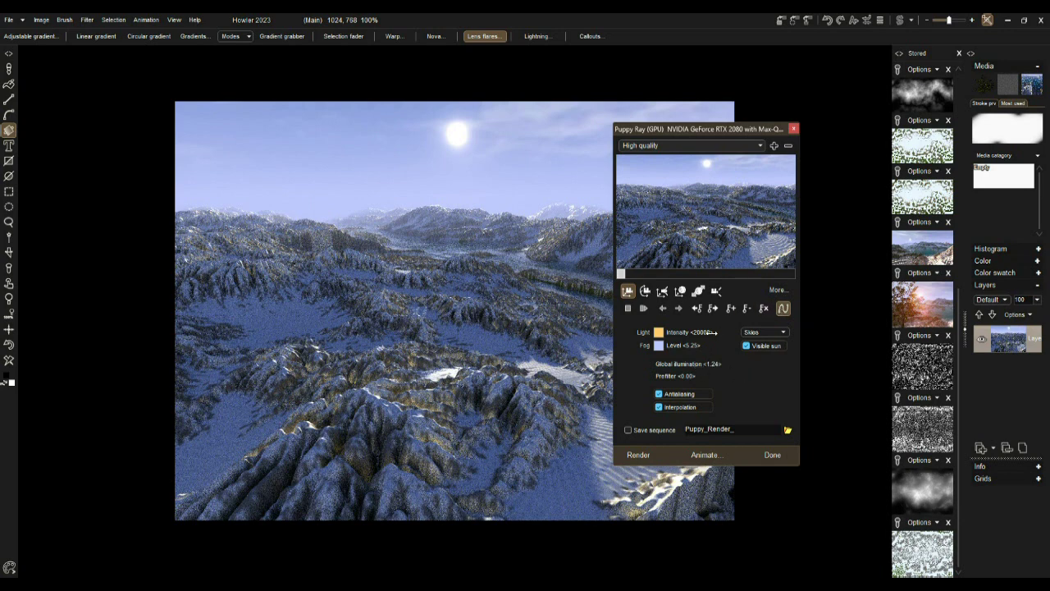
click(629, 292)
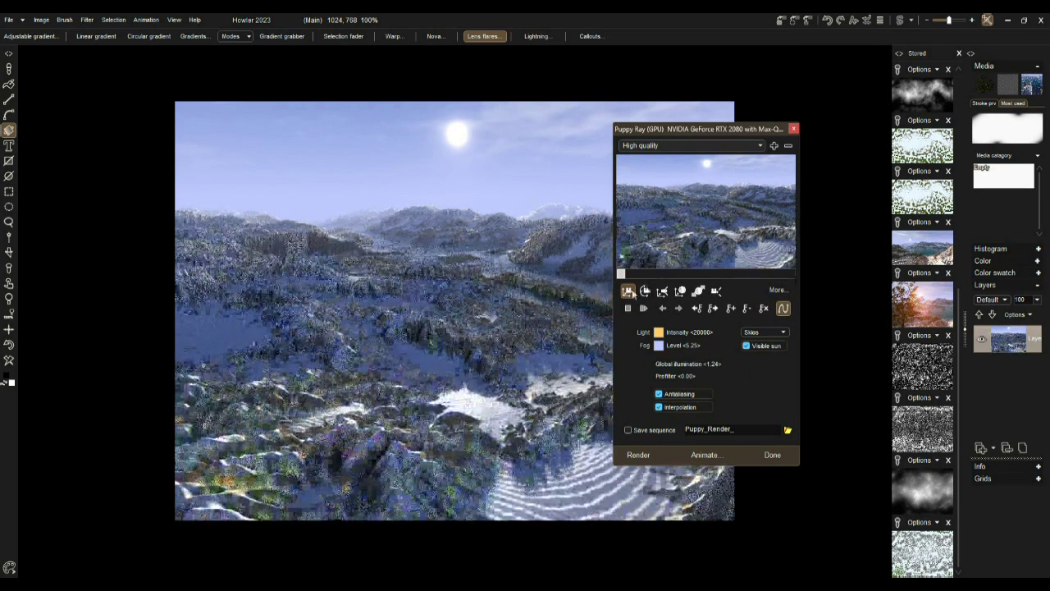
drag(552, 364, 529, 307)
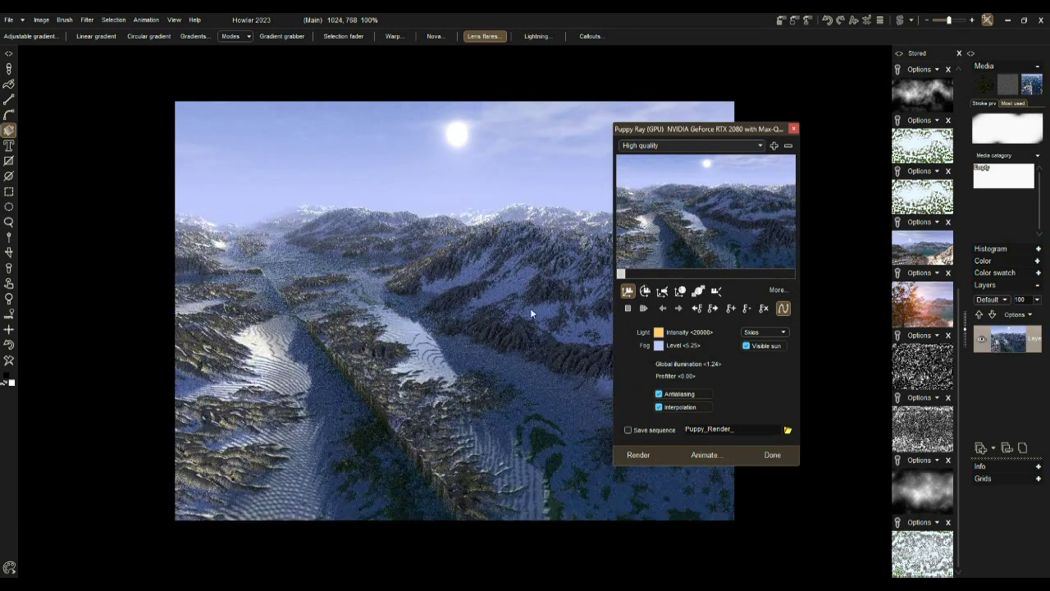
click(681, 291)
drag(679, 233, 678, 240)
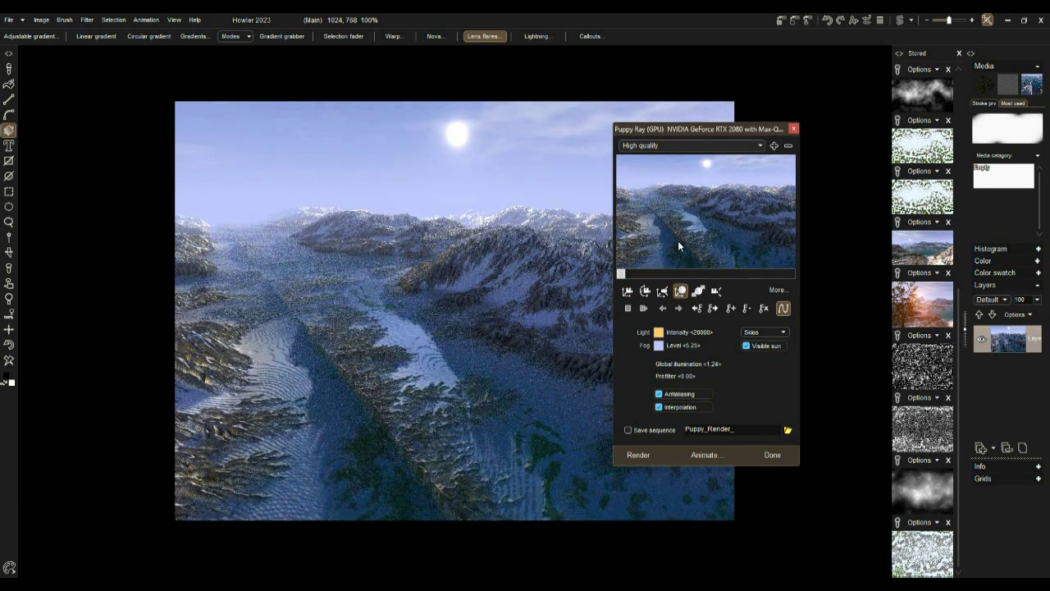
Set the water Scattering to 22 and Attenuation to 1.7.
click(776, 291)
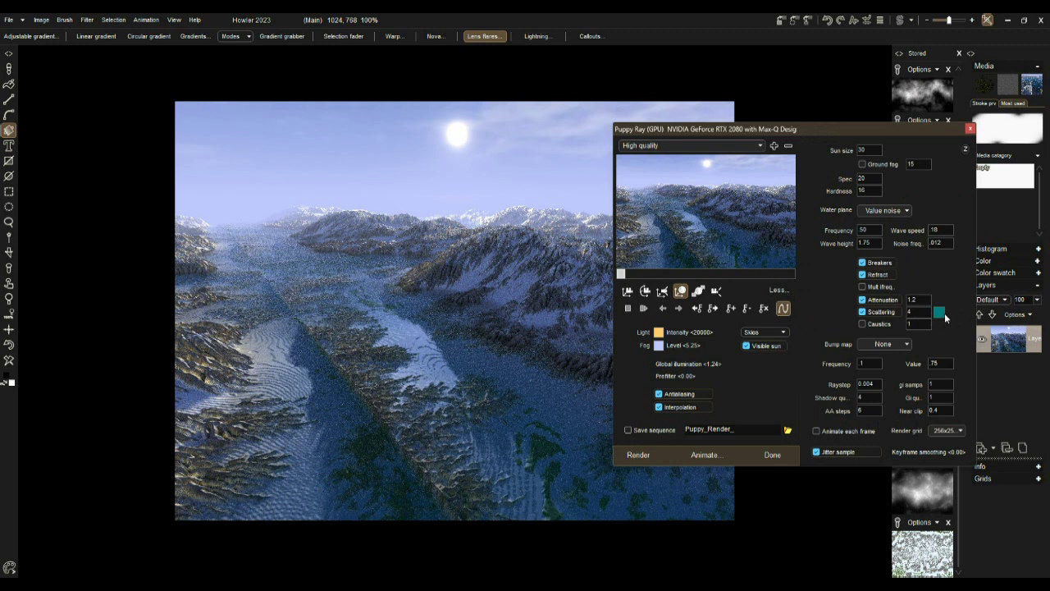
double_click(909, 312)
text(77)
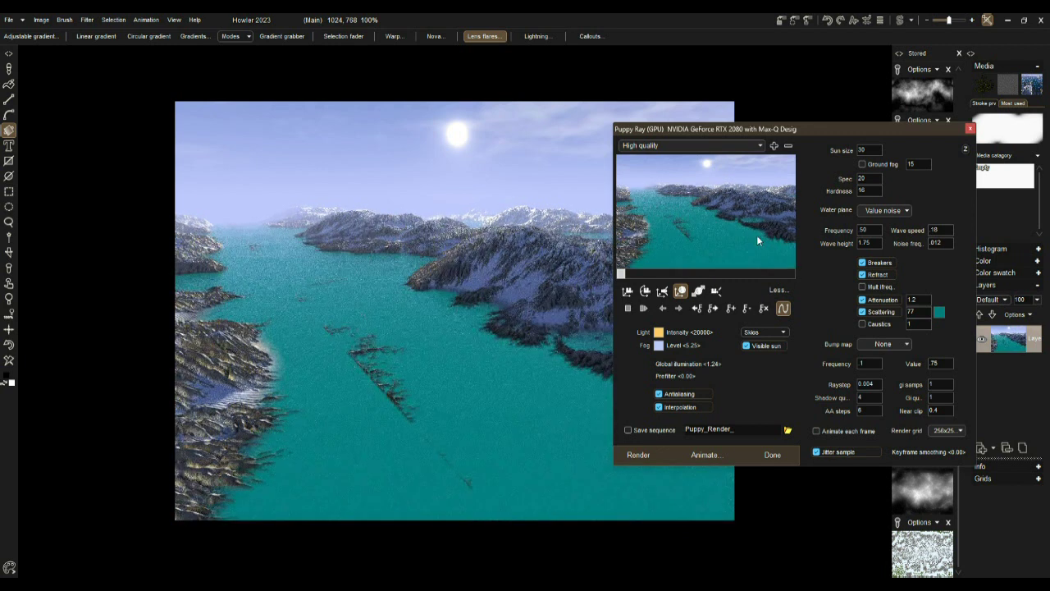
drag(919, 312, 875, 315)
text(33)
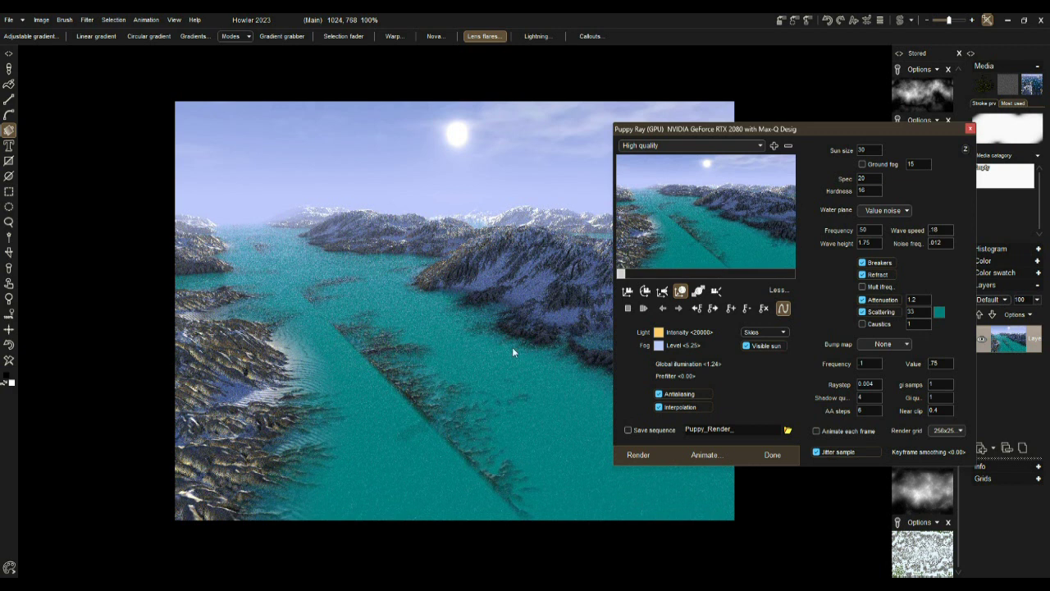
click(913, 300)
text(7)
drag(922, 312, 901, 311)
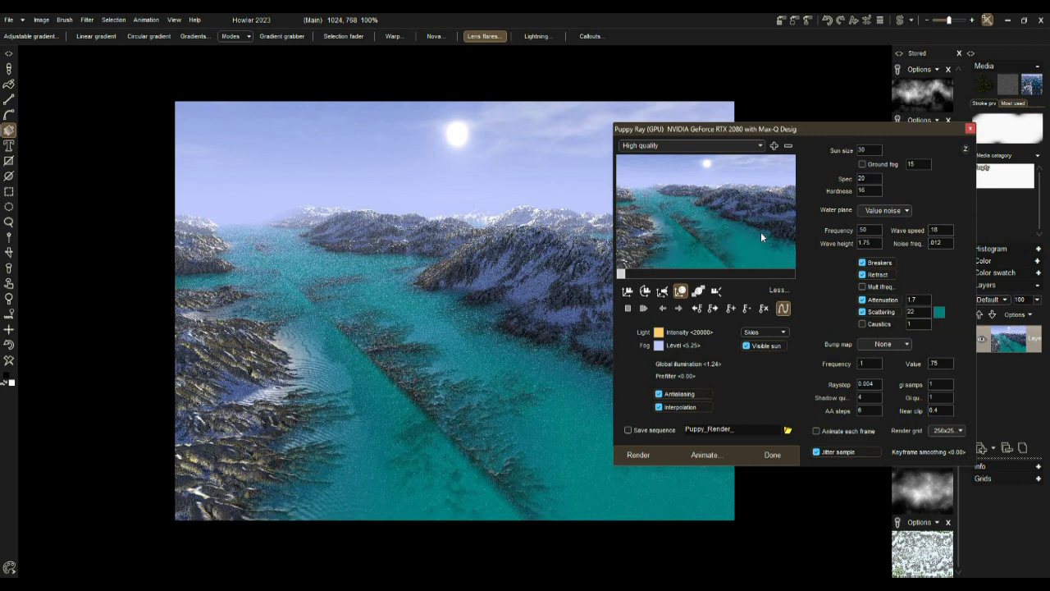
Give the water a darker teal scattering colour and re-render.
click(939, 312)
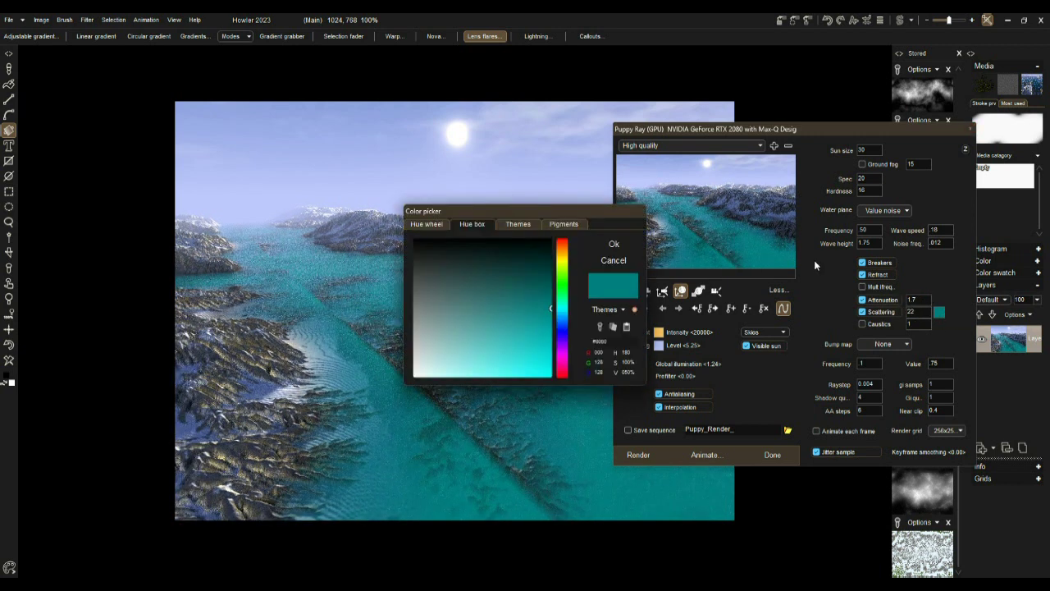
click(521, 260)
click(614, 243)
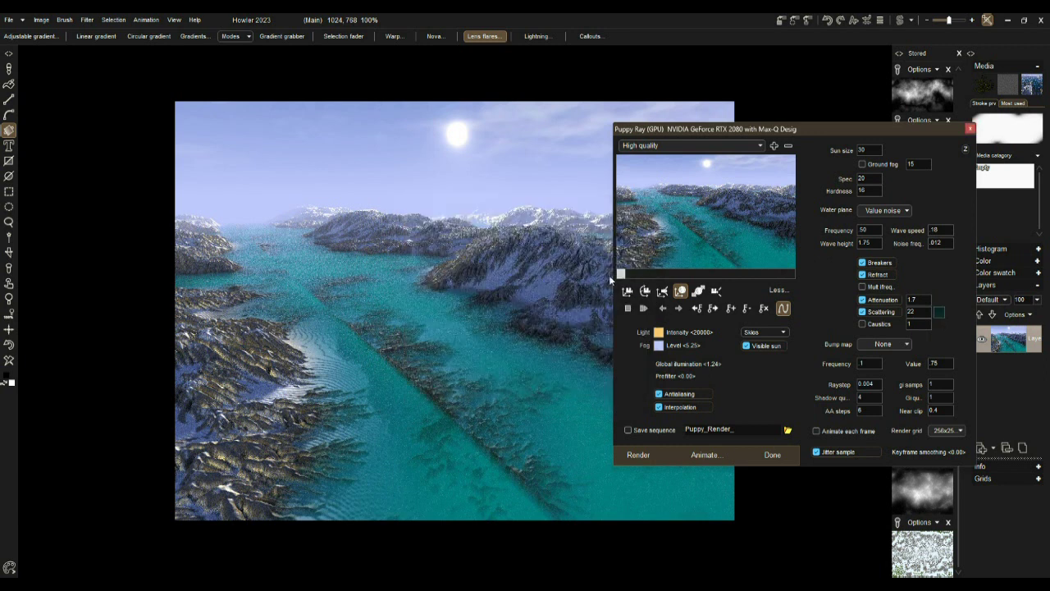
click(639, 455)
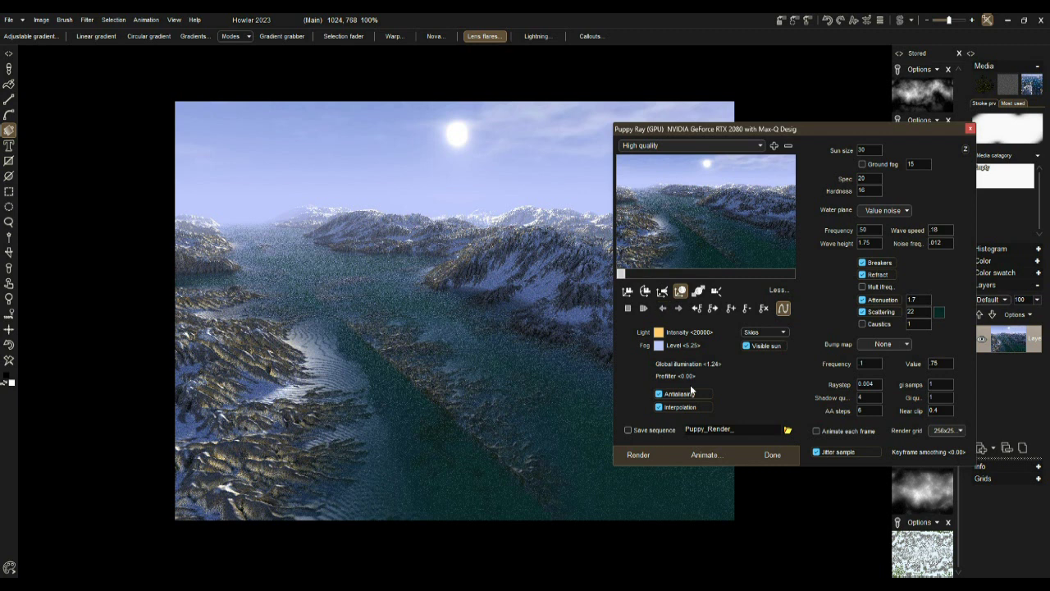
Raise the prefilter to 0.57 and bring the camera lower over the shore.
drag(696, 375, 703, 376)
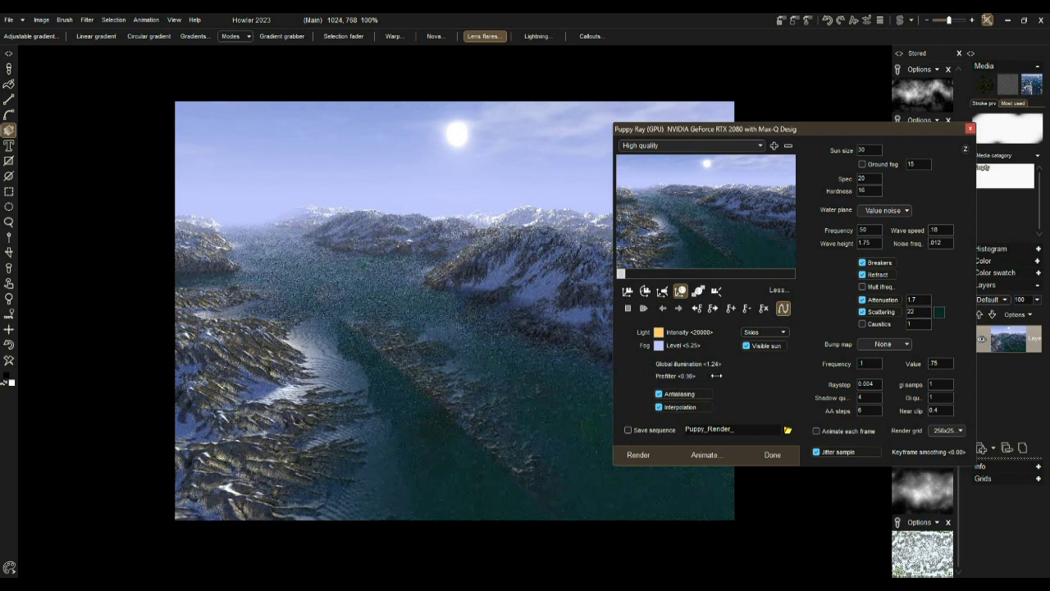
drag(696, 376, 707, 376)
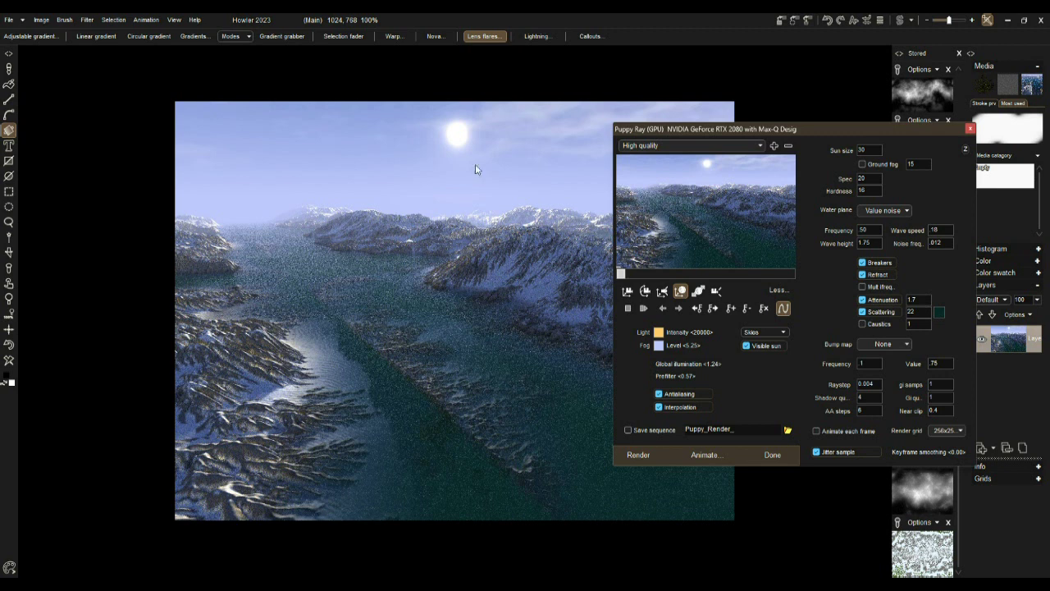
click(645, 292)
drag(698, 263, 686, 229)
Undo the last change, switch the water to Perlin noise, and set the sun size to 123.
key(ctrl+z)
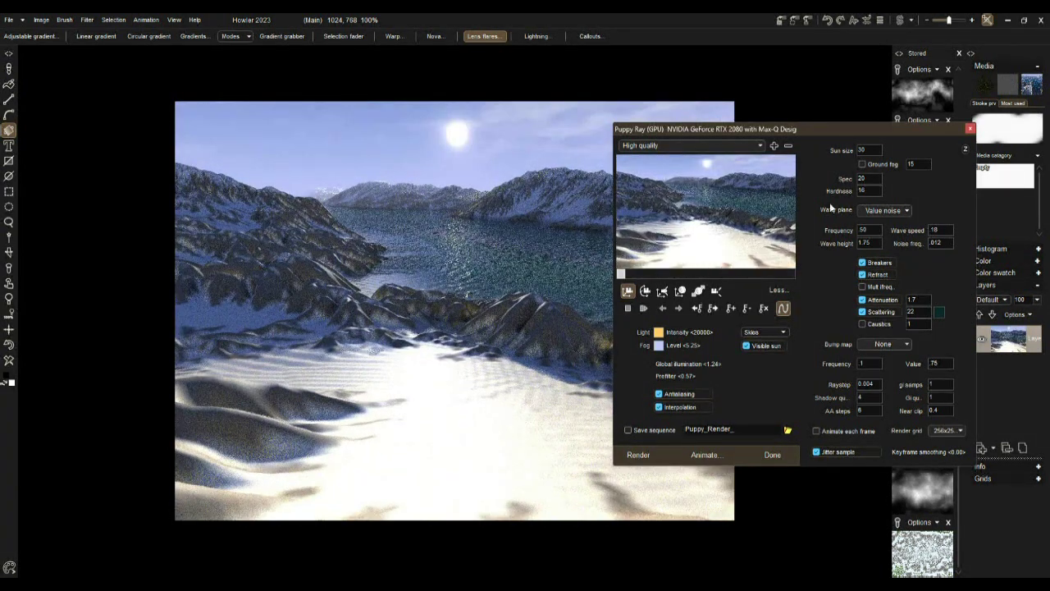
click(881, 210)
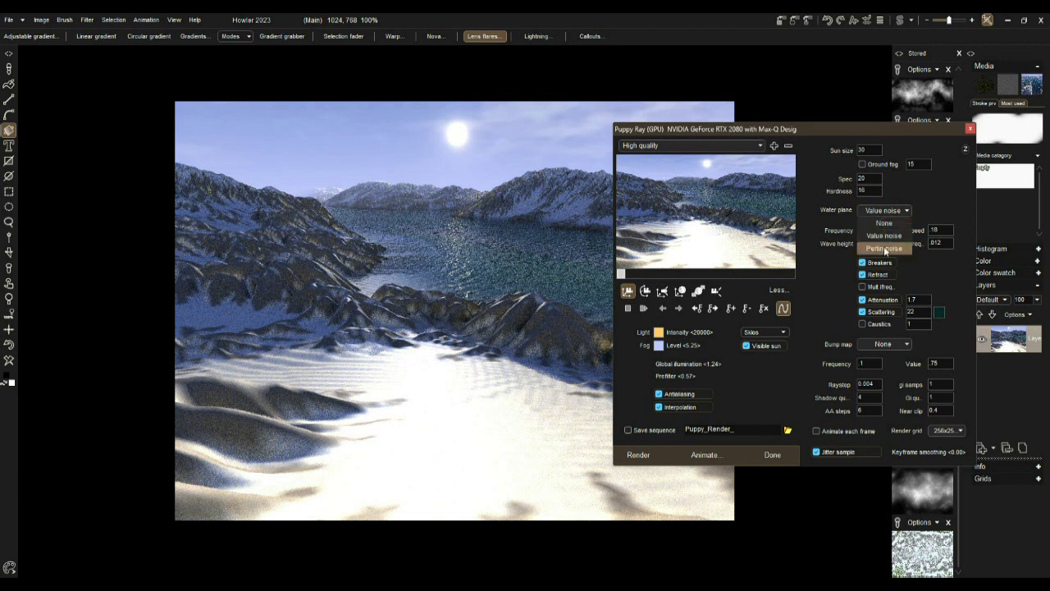
click(884, 244)
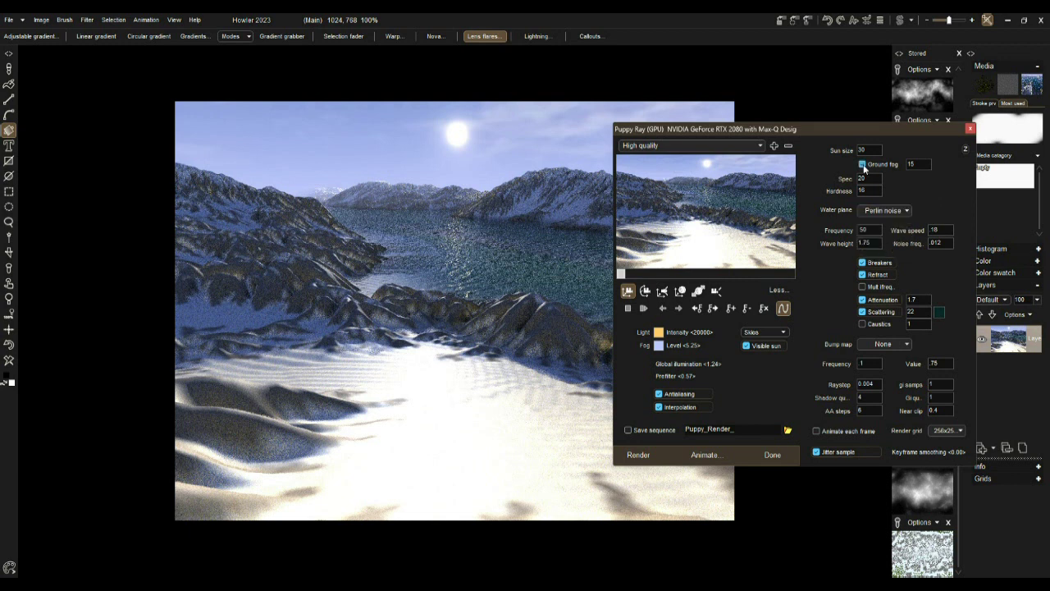
click(640, 456)
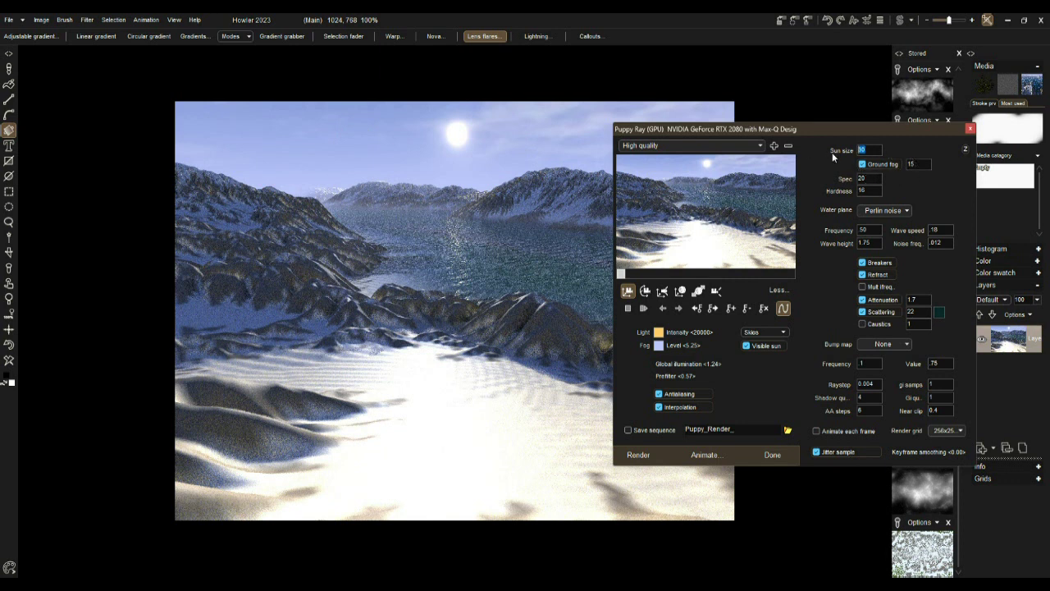
text(123)
key(Return)
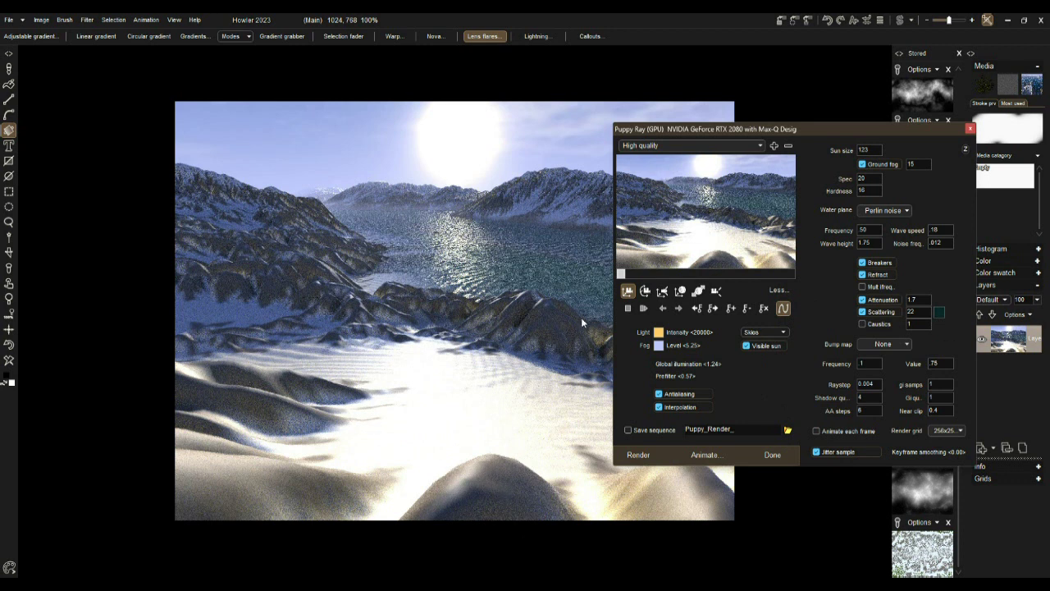
Give the terrain a Riverbed bump map and swing the camera to face the sun over the lake.
click(885, 345)
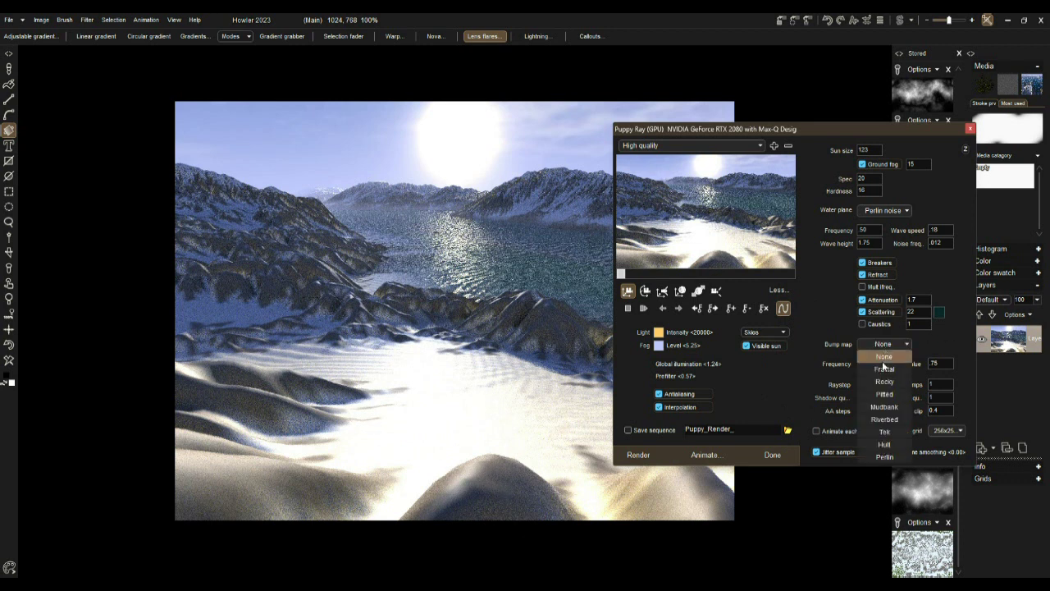
click(892, 419)
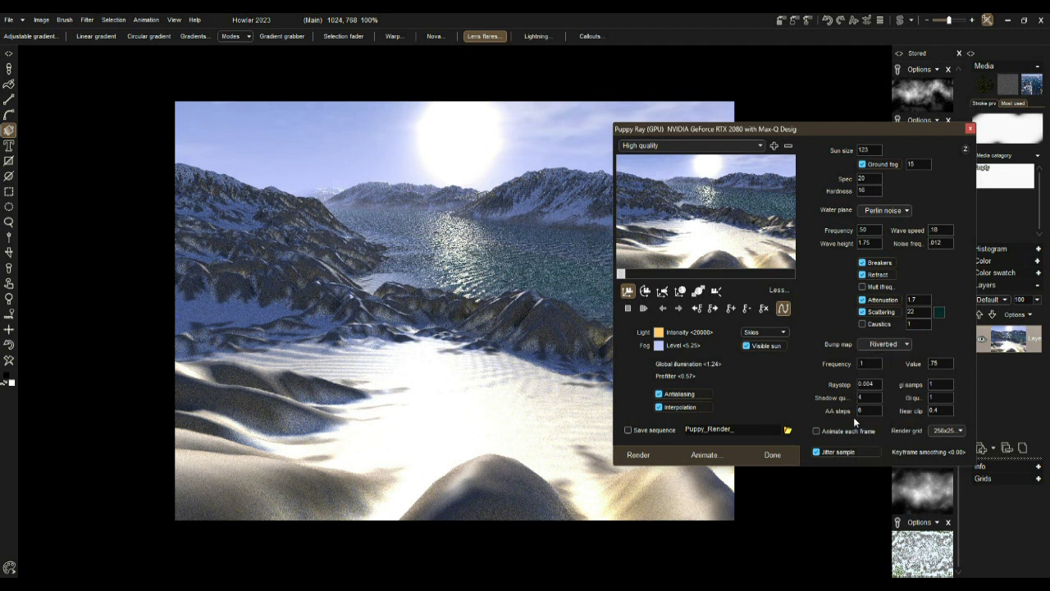
click(629, 457)
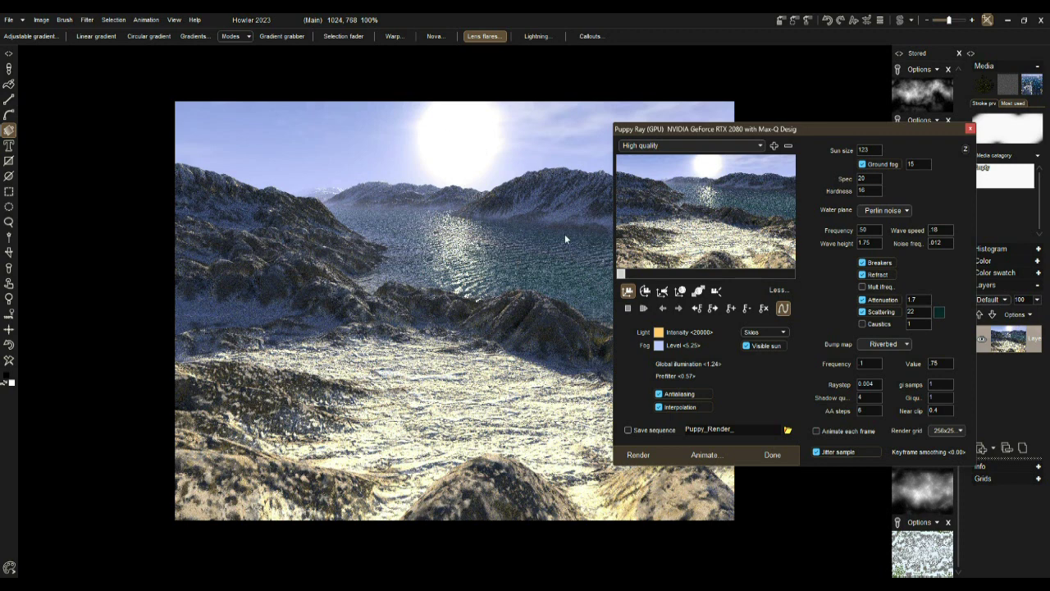
click(715, 291)
drag(668, 242, 637, 244)
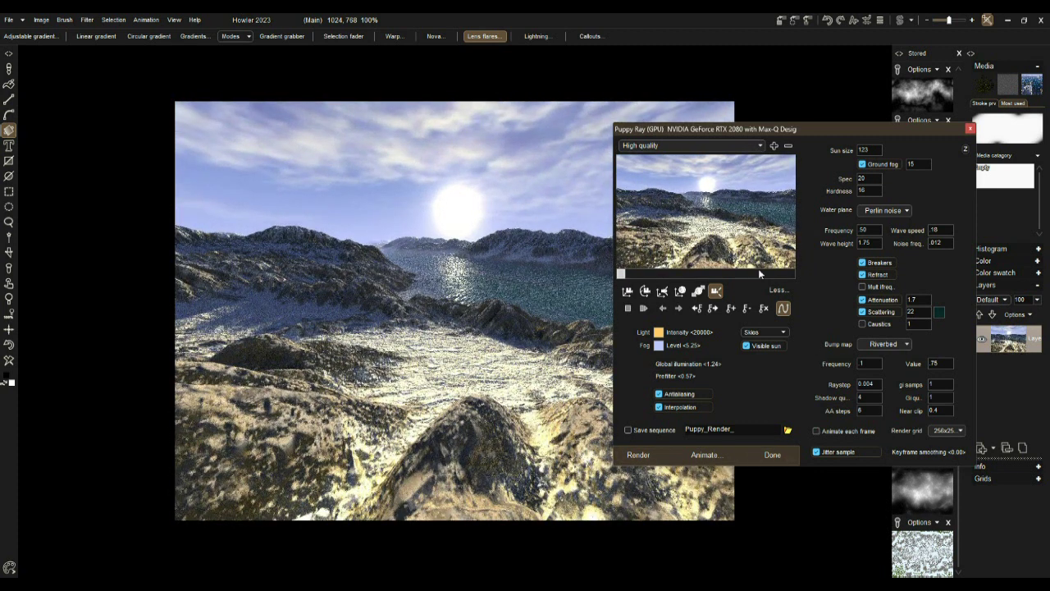
click(640, 146)
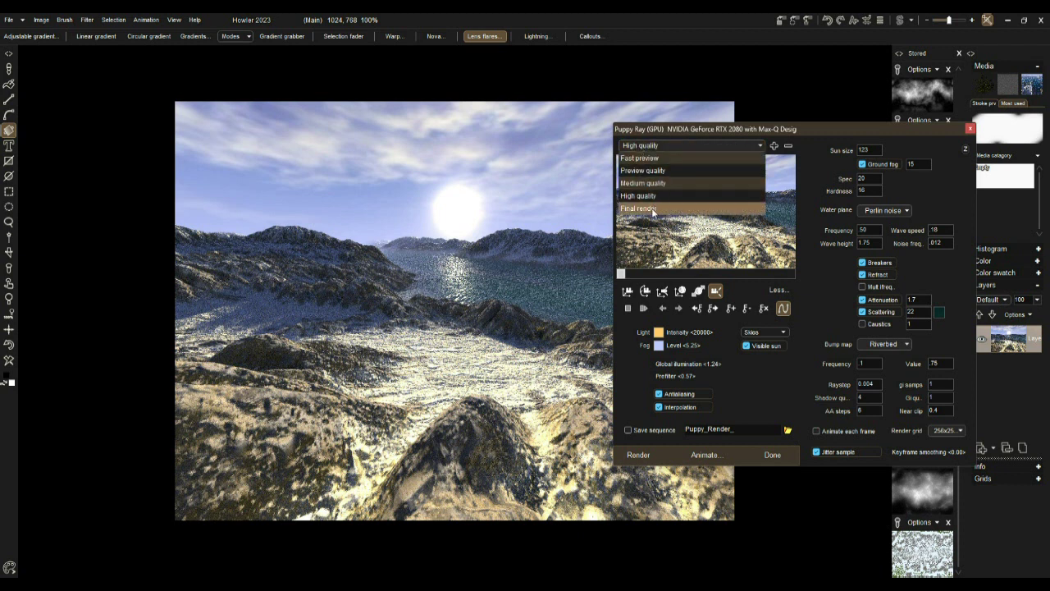
Render the lake scene at Final quality and close the Puppy Ray dialog.
click(653, 206)
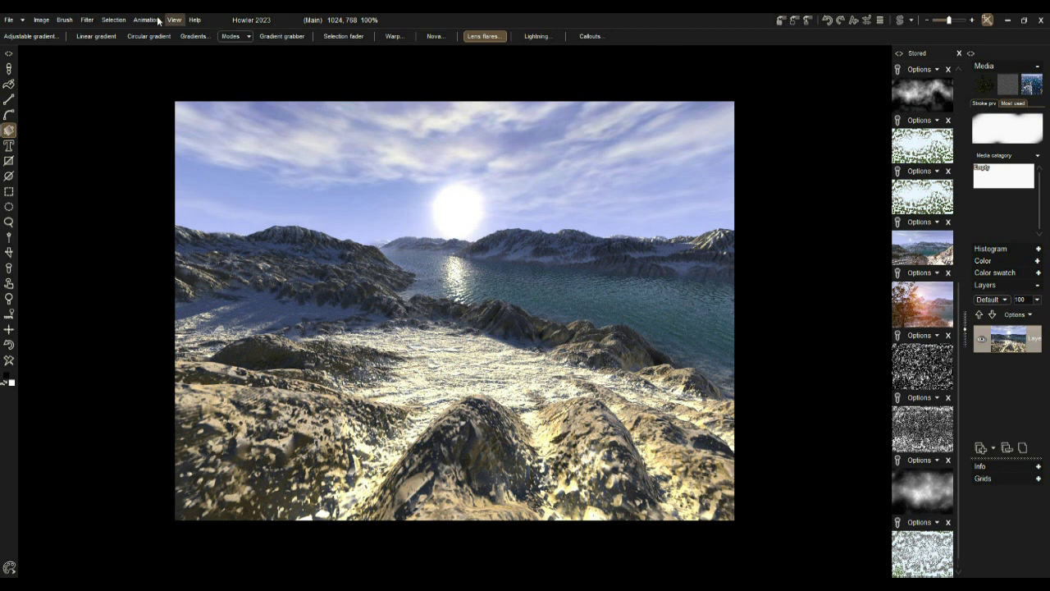
click(90, 22)
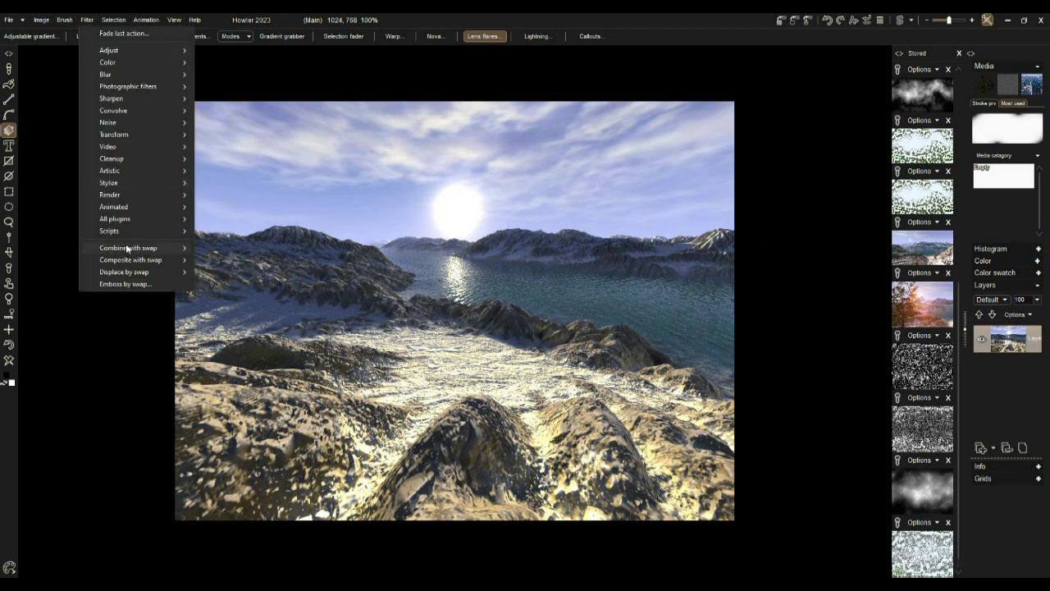
Open Render geometry with OakTree.obj and rotate the oak in the preview.
mouse_move(127, 196)
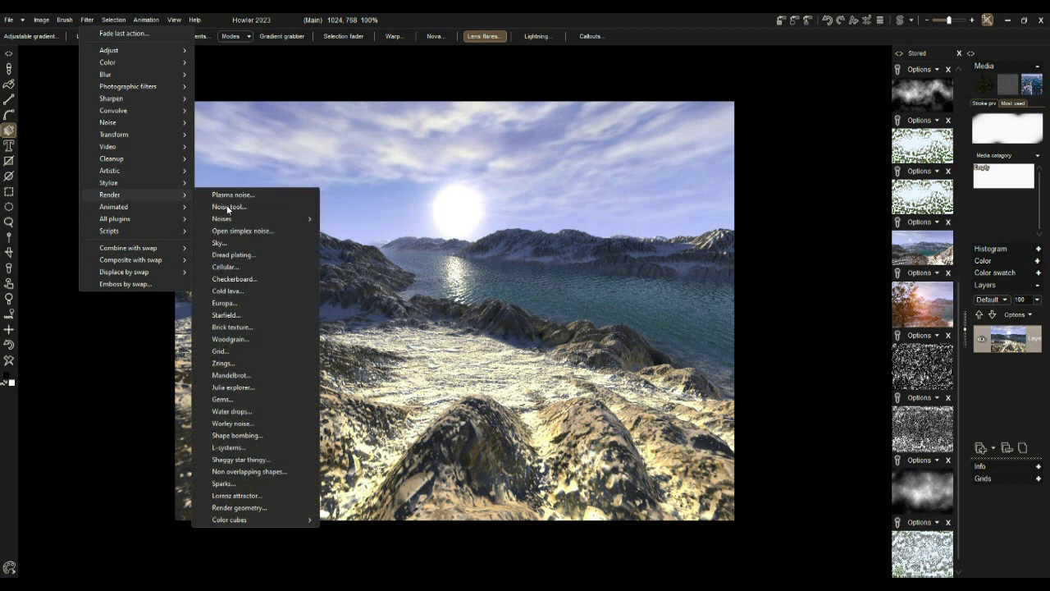
click(238, 508)
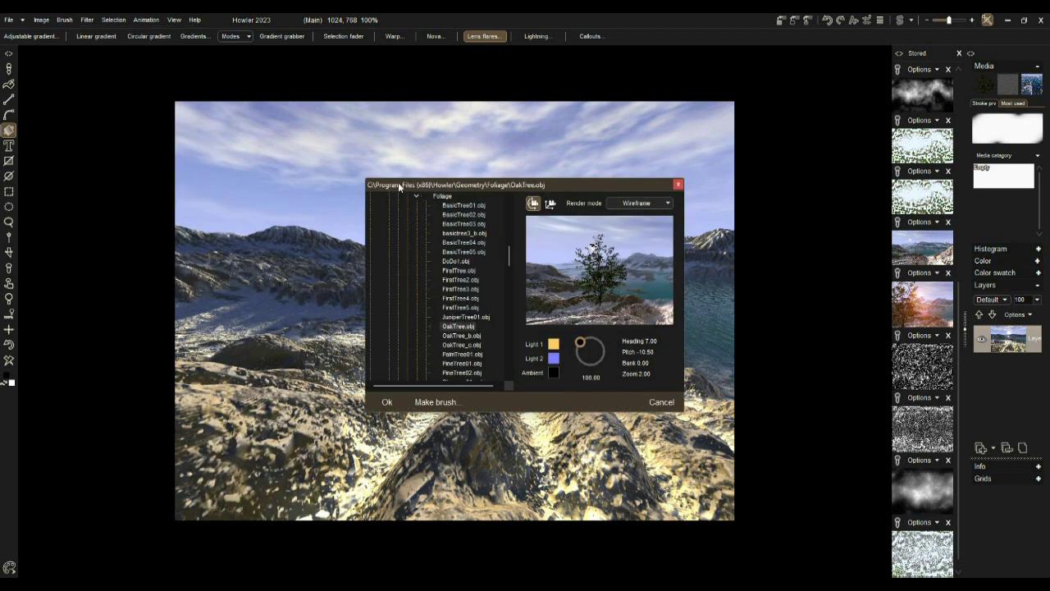
drag(400, 187, 525, 109)
drag(684, 187, 653, 172)
drag(666, 96, 727, 97)
drag(775, 180, 785, 187)
Preview the oak as fully shaded, as a bounding box, then as wireframe.
click(784, 116)
click(779, 129)
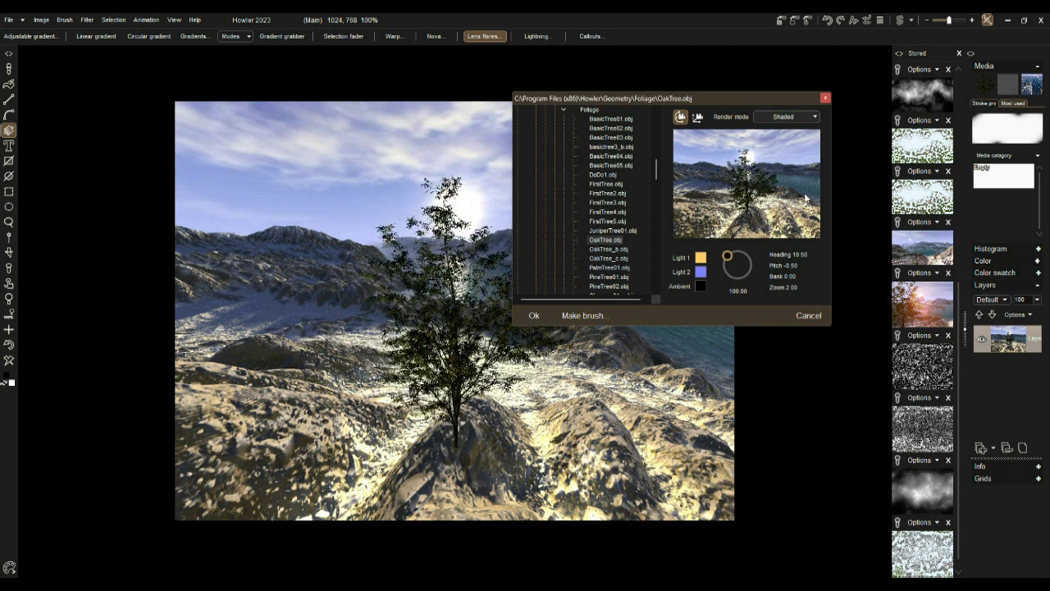
click(779, 117)
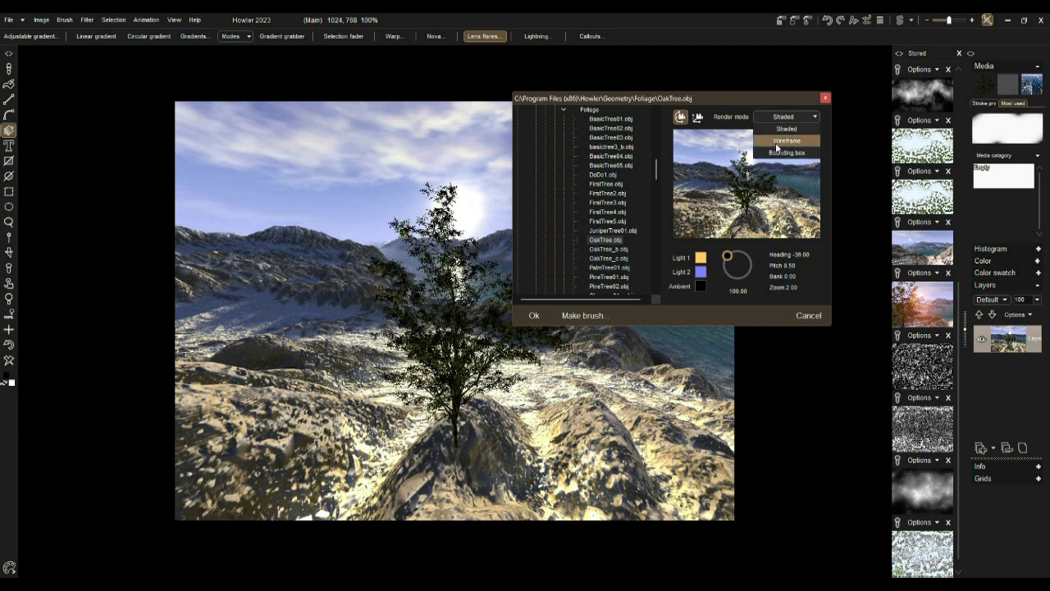
click(779, 153)
drag(763, 193, 781, 190)
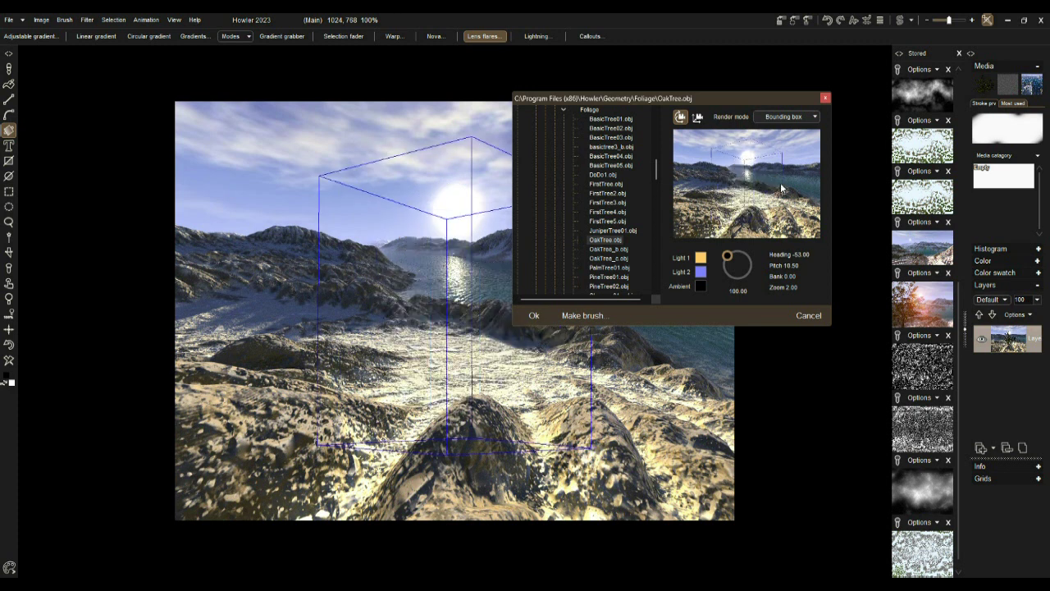
click(783, 117)
click(786, 141)
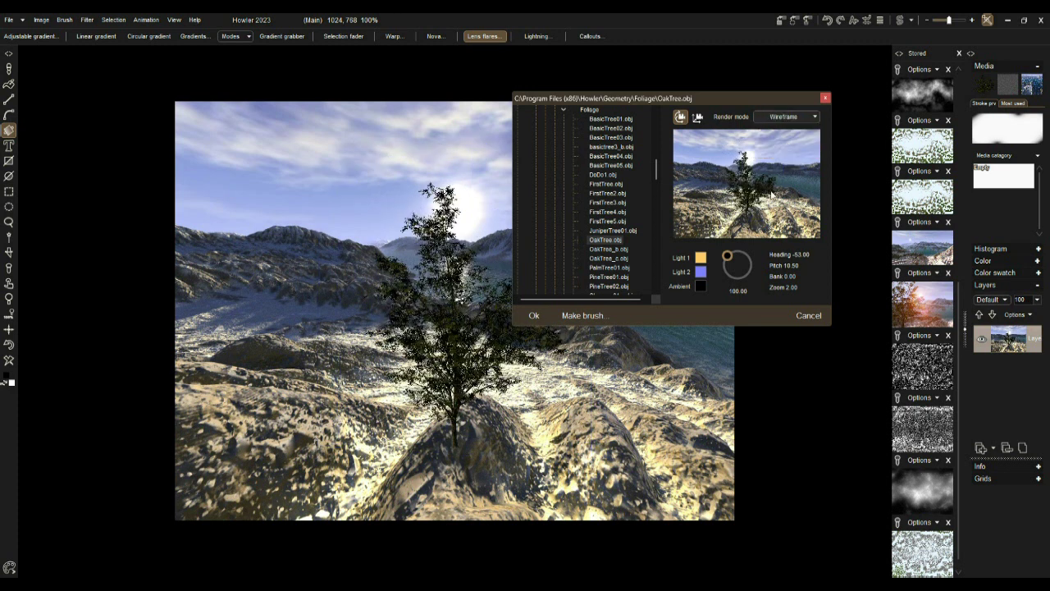
Turn the tree to Heading 11.00, Pitch 13.50 and switch to FirstTree2.obj.
drag(760, 211, 698, 131)
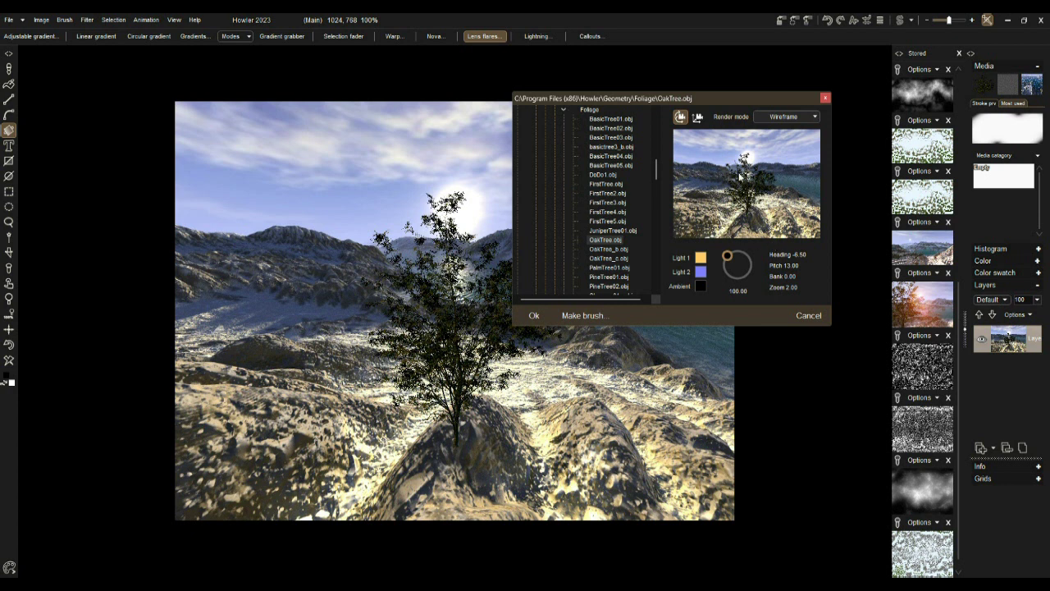
drag(768, 209, 712, 133)
click(609, 195)
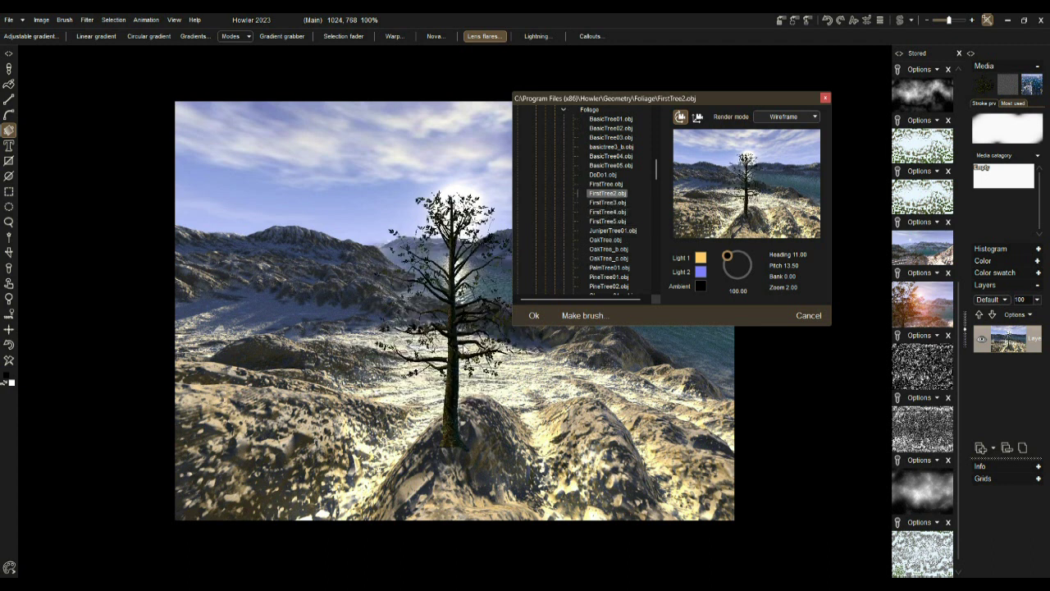
Angle the main light and change Light 1's colour to pale blue.
mouse_move(726, 259)
mouse_down()
mouse_move(745, 257)
mouse_move(752, 271)
mouse_move(727, 277)
mouse_up()
click(700, 257)
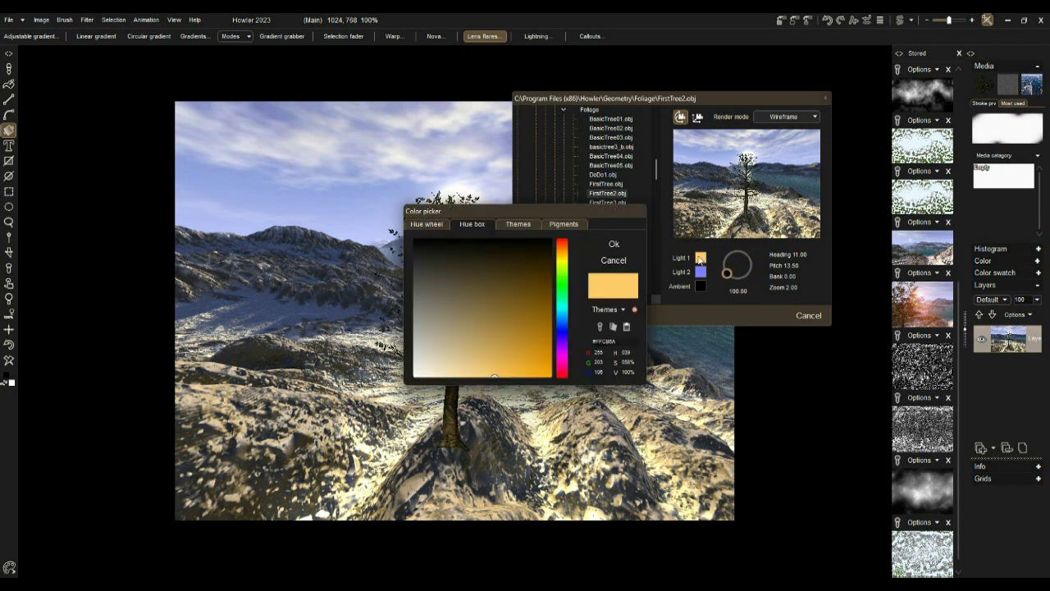
click(561, 315)
click(432, 377)
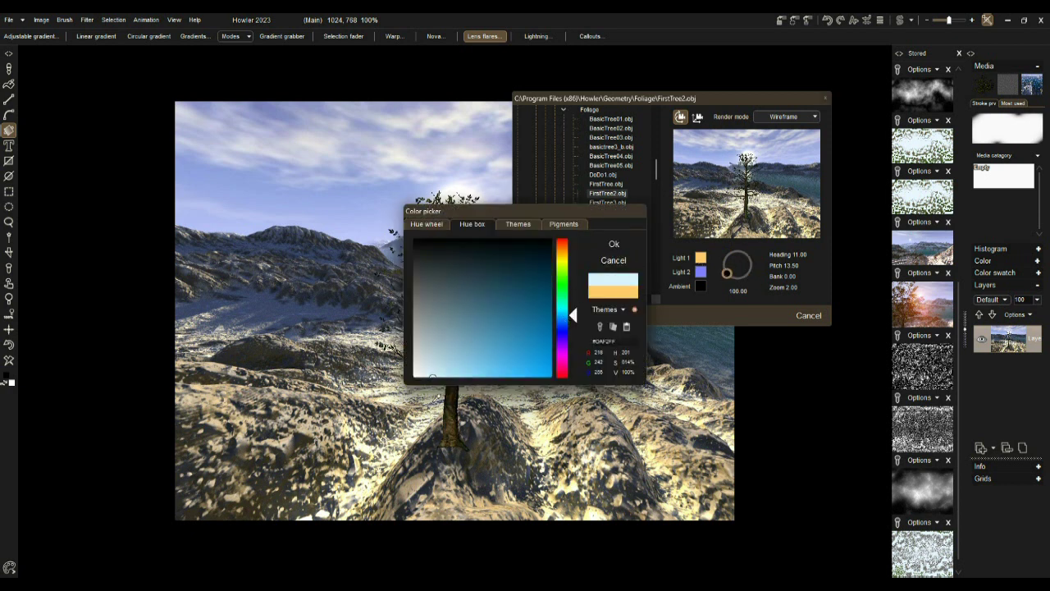
click(614, 245)
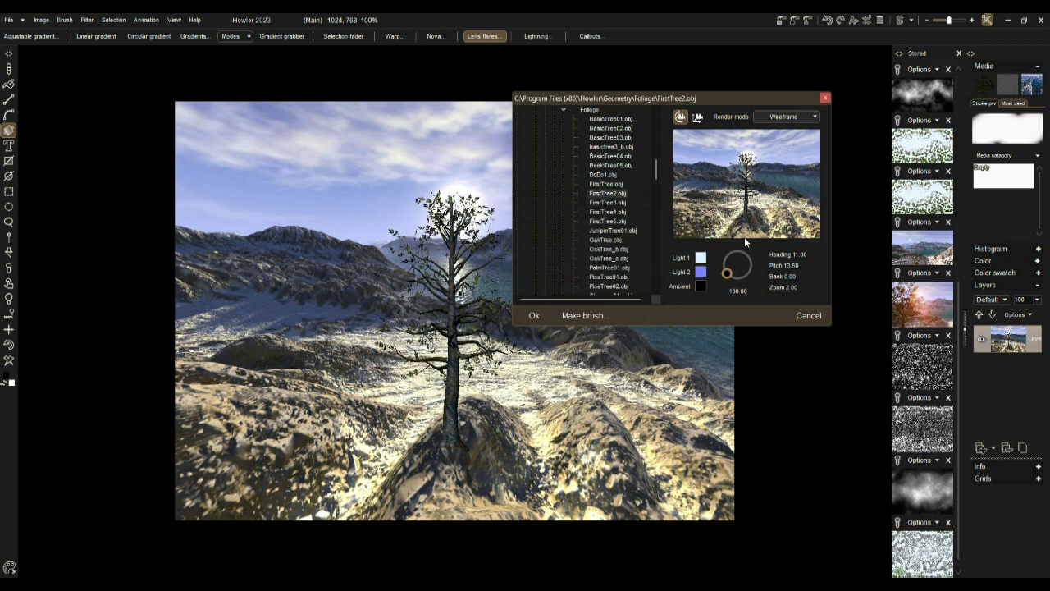
Turn the tree toward the viewer, zoom it larger, and set Render mode to Shaded.
drag(739, 218, 737, 230)
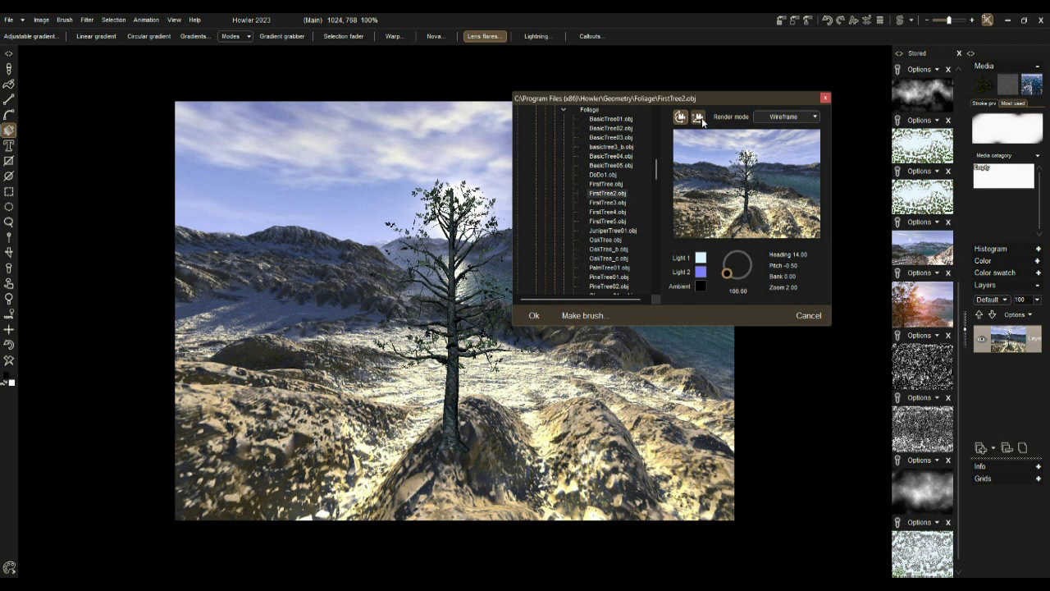
click(698, 117)
drag(746, 188, 745, 187)
scroll(745, 187, up, 5)
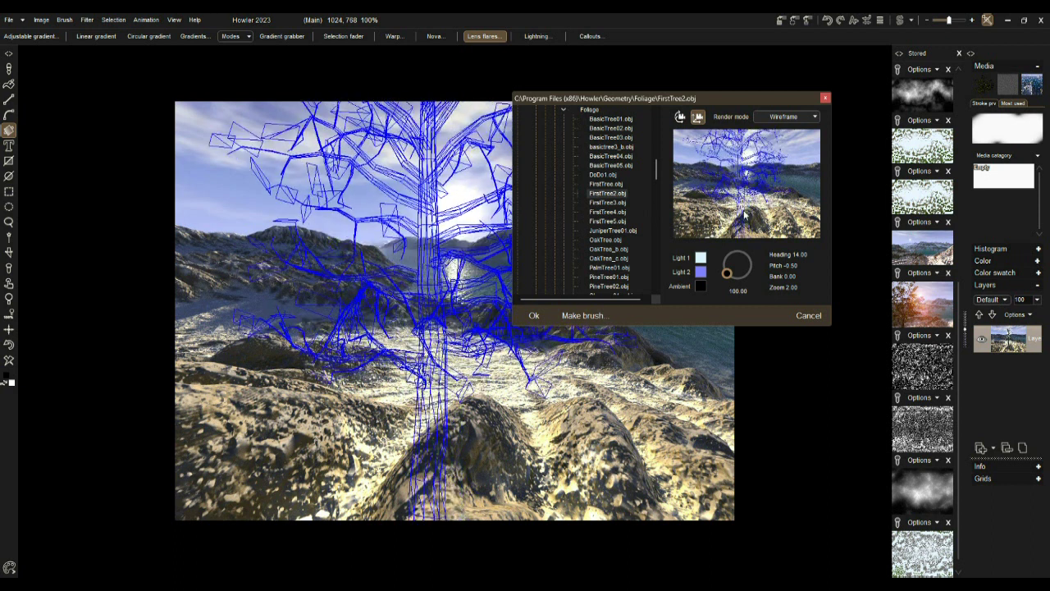
click(782, 119)
click(784, 132)
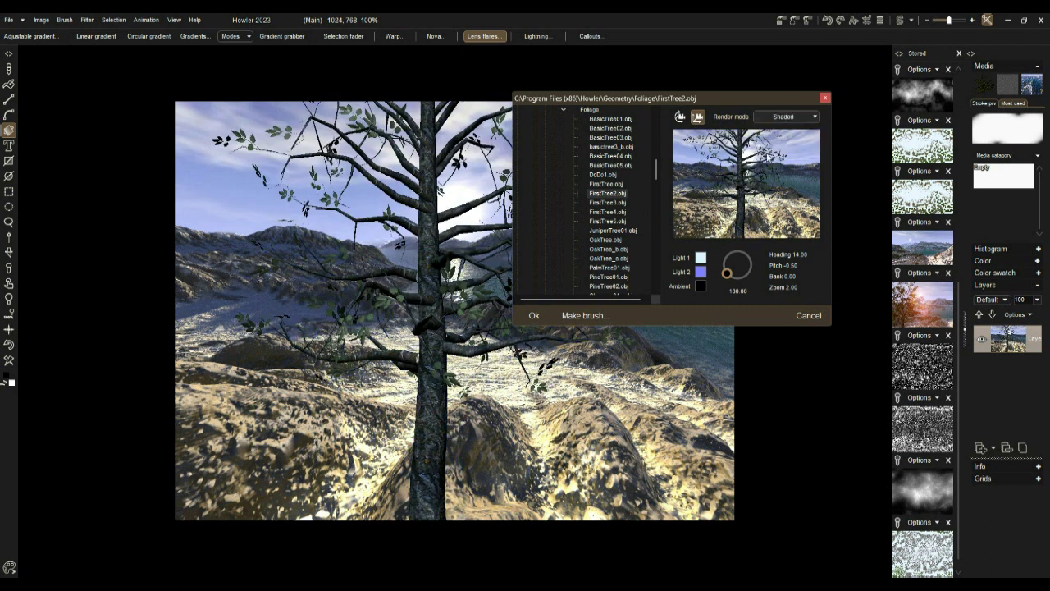
Move the light to the tree's upper left and shift the tree to the scene's left edge.
mouse_move(727, 273)
mouse_down()
mouse_move(740, 251)
mouse_move(763, 269)
mouse_move(758, 281)
mouse_up()
drag(705, 98, 858, 157)
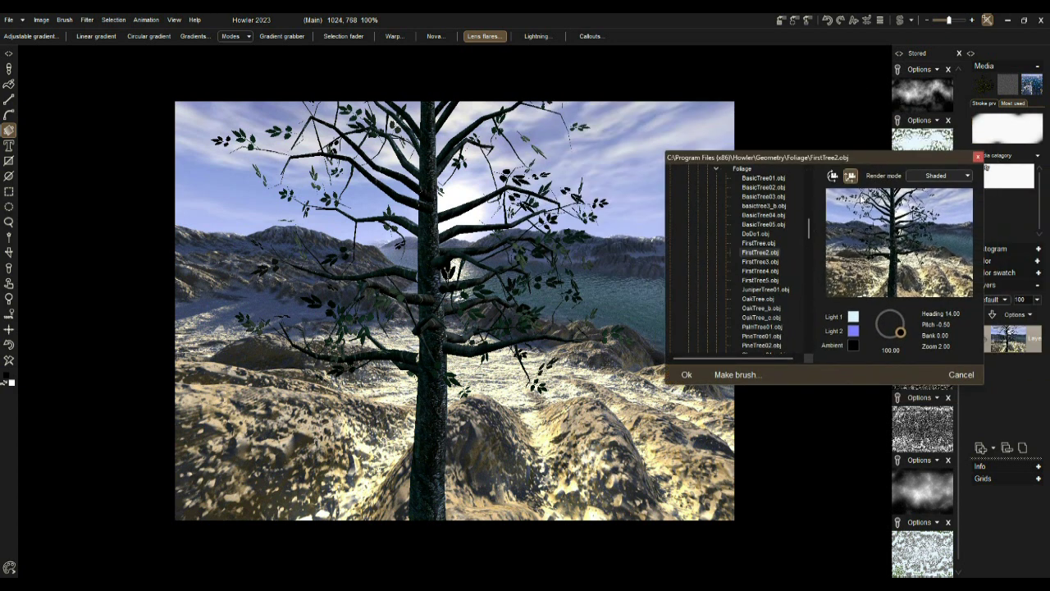
mouse_move(872, 246)
mouse_down()
mouse_move(862, 243)
mouse_move(899, 246)
mouse_move(870, 244)
mouse_up()
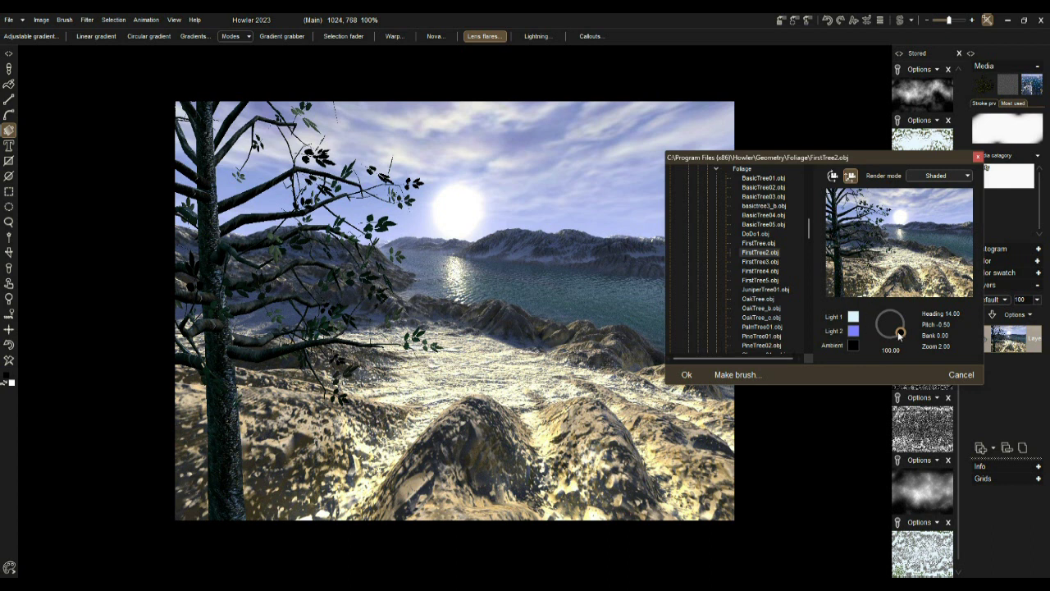
drag(899, 334, 905, 336)
click(853, 346)
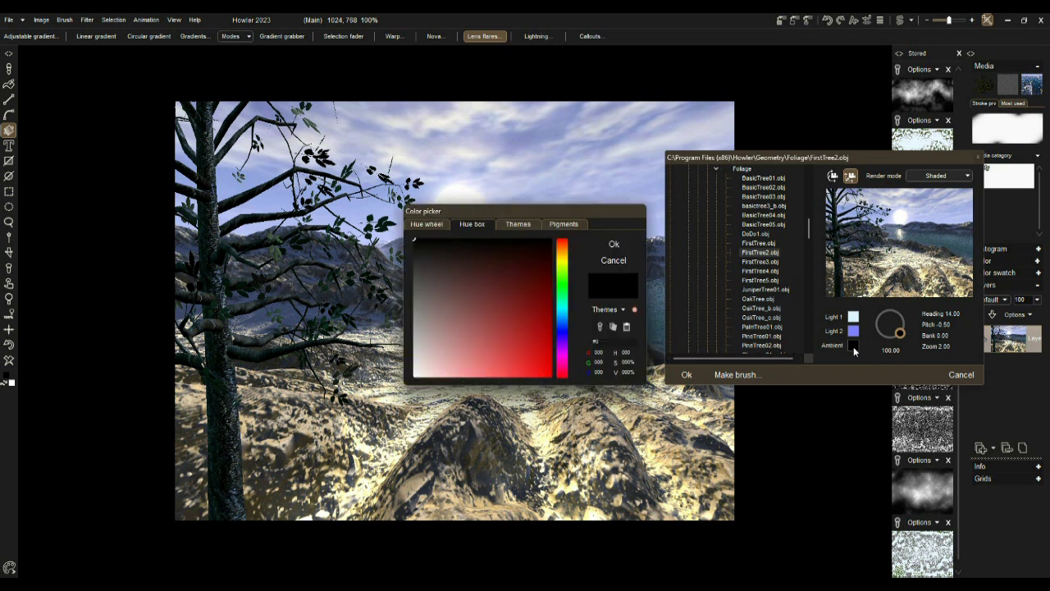
Set the ambient light to a dark grey-green and render FirstTree2 into the terrain image.
click(563, 313)
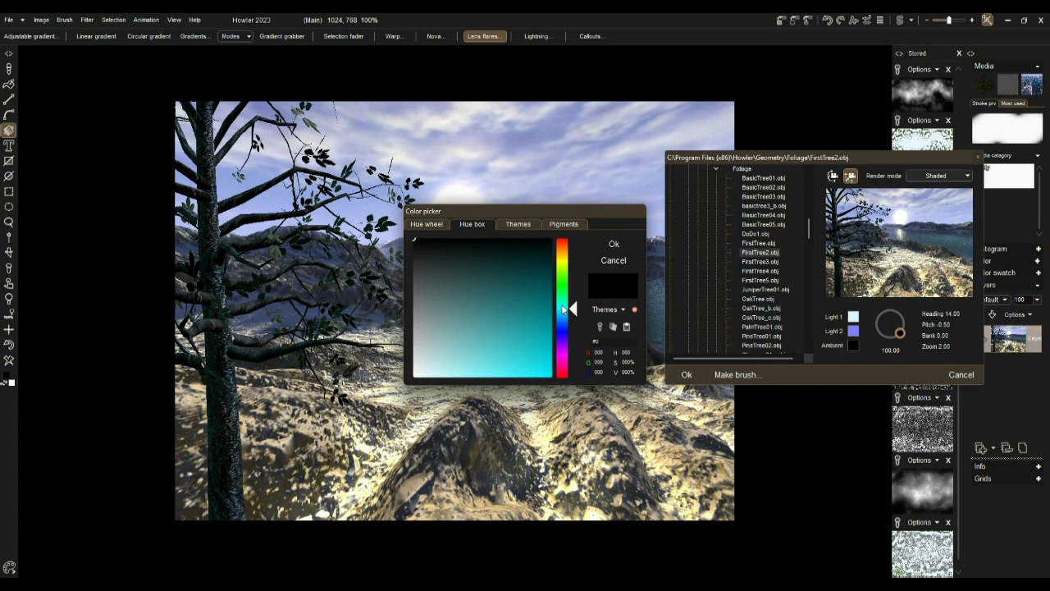
drag(563, 309, 565, 288)
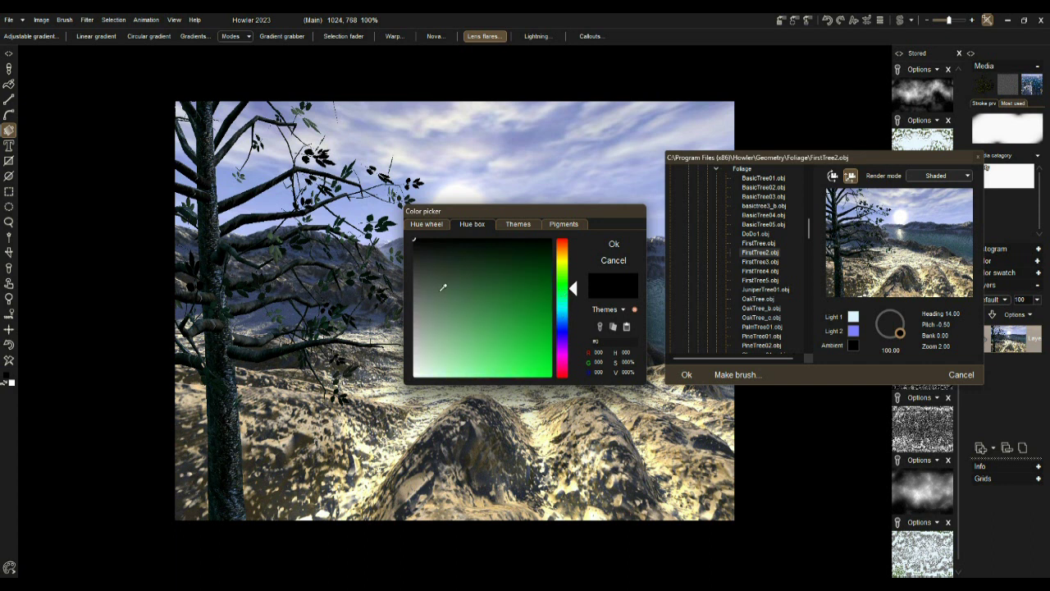
mouse_move(443, 287)
mouse_down()
mouse_move(422, 292)
mouse_move(425, 278)
mouse_up()
click(615, 246)
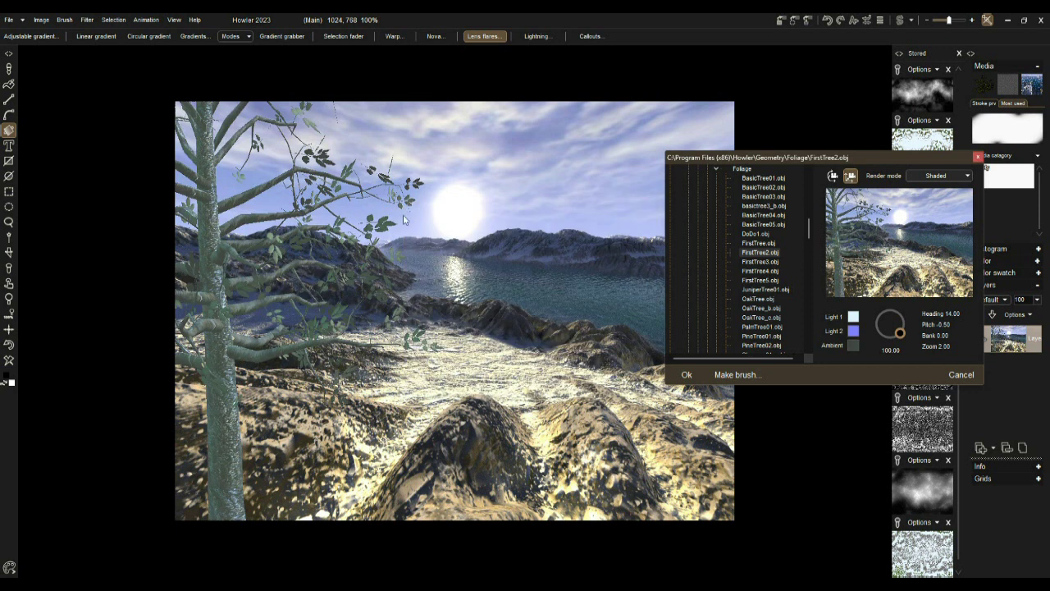
click(853, 345)
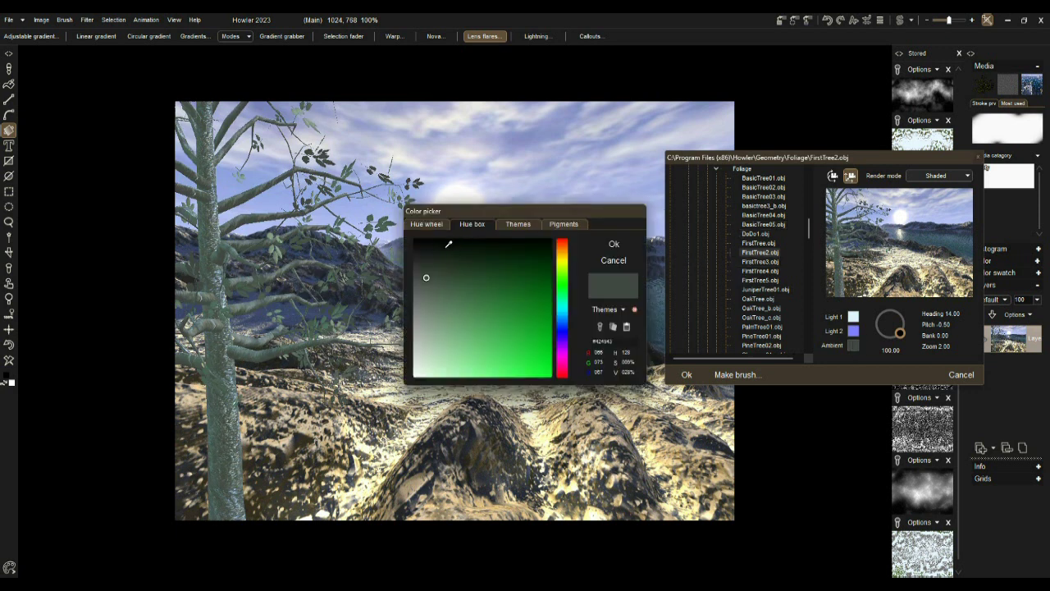
click(610, 243)
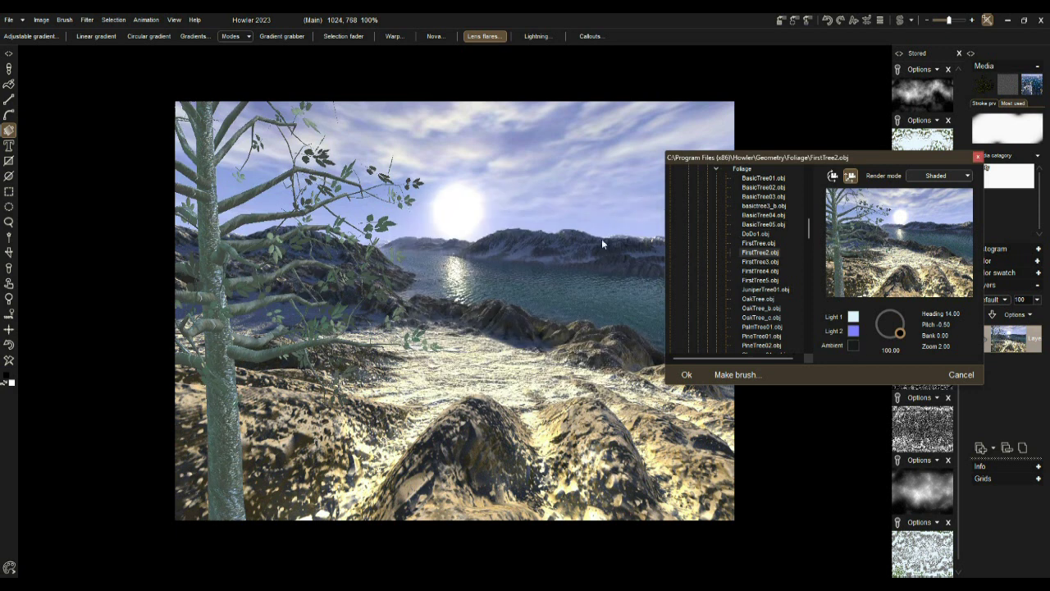
click(682, 374)
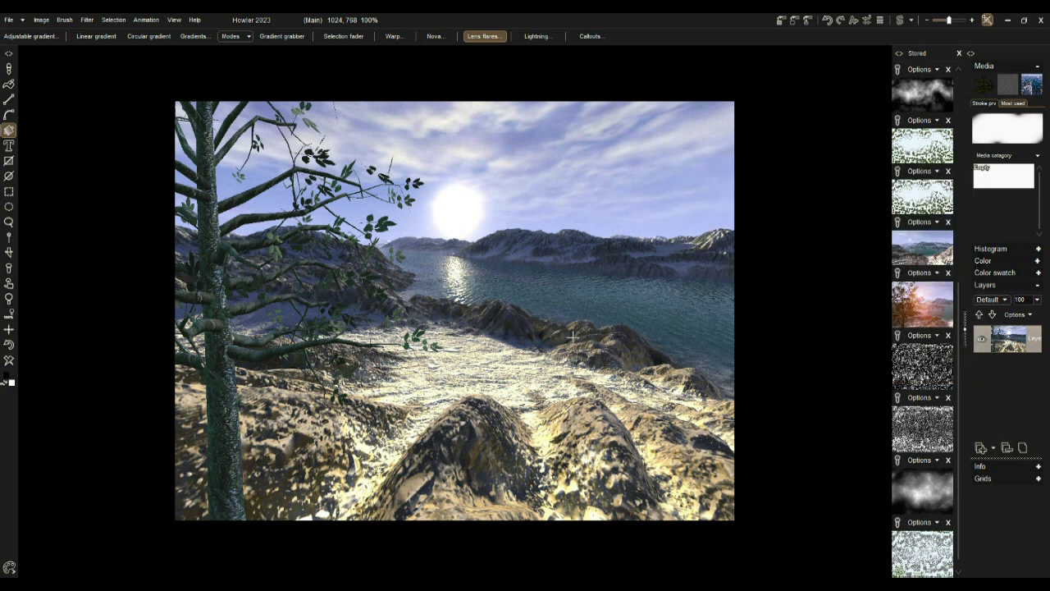